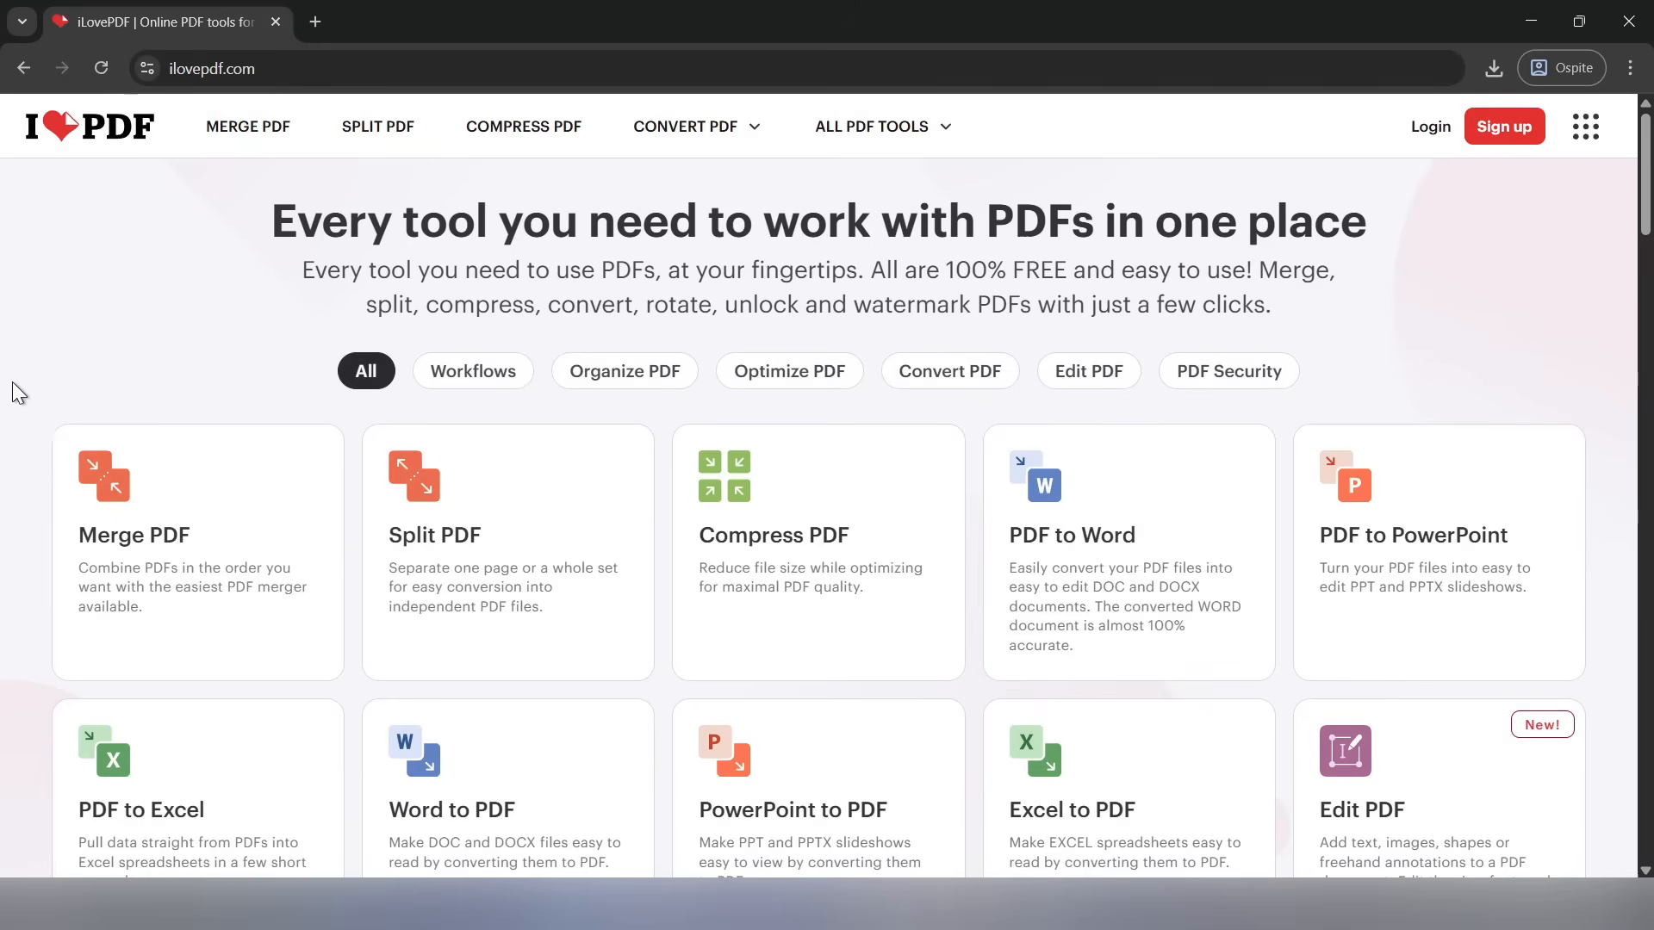
Open the Merge PDF tool and add THE SWAN.pdf and the swan 2.pdf from the desktop
scroll(16, 390, "down", 1)
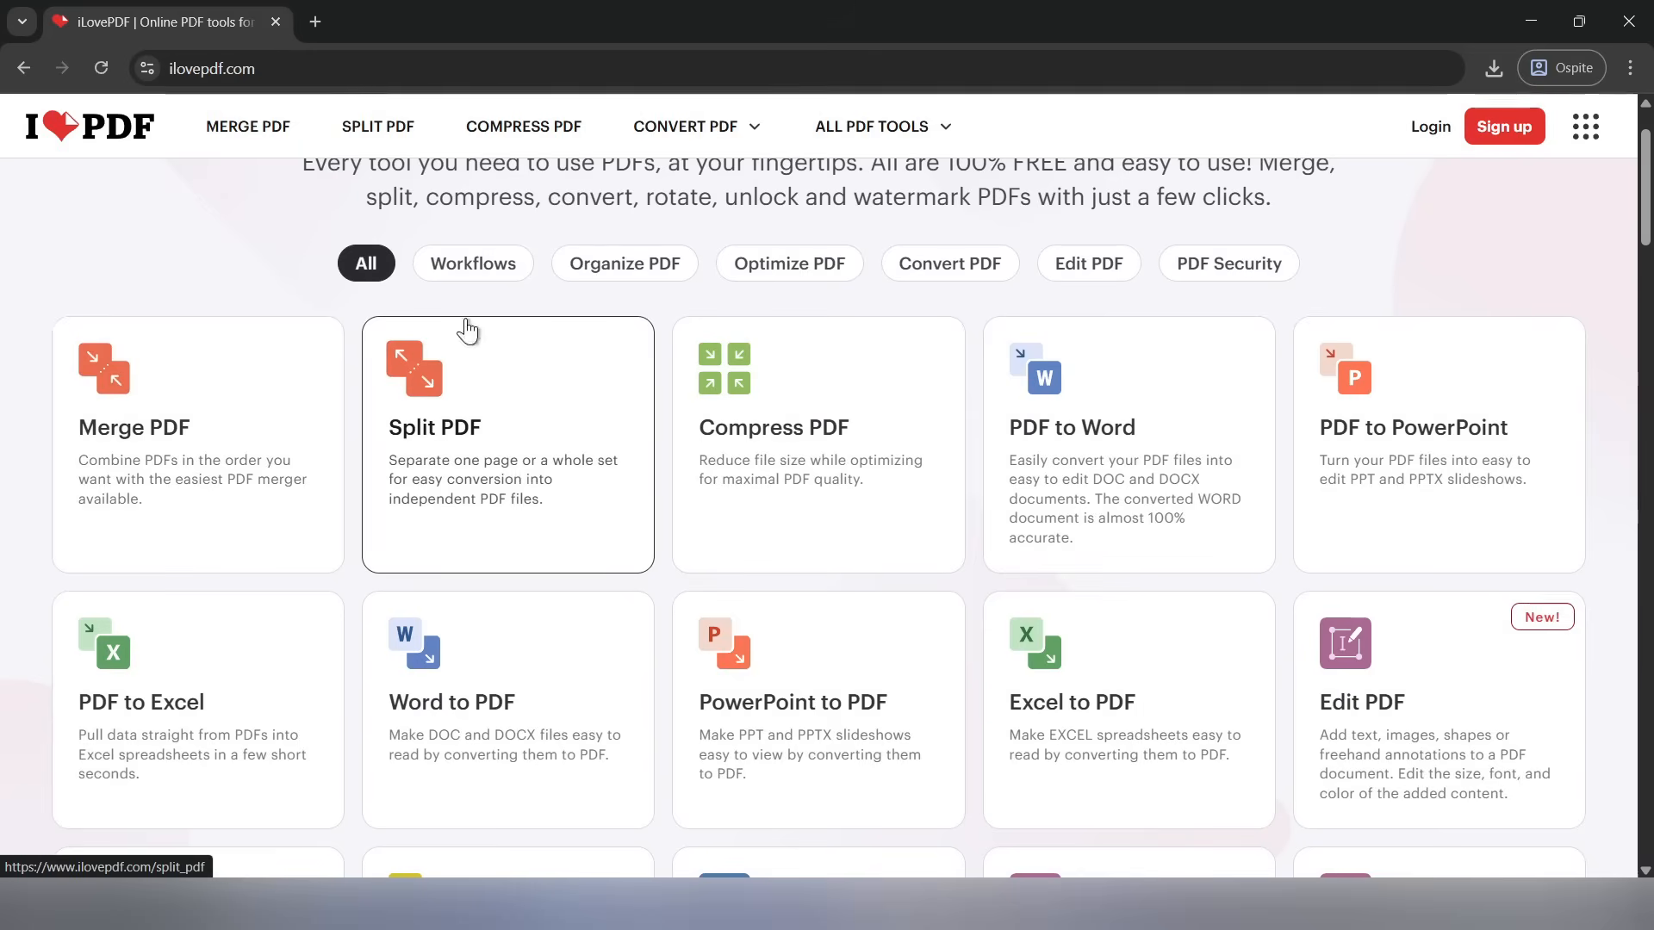
left_click(222, 431)
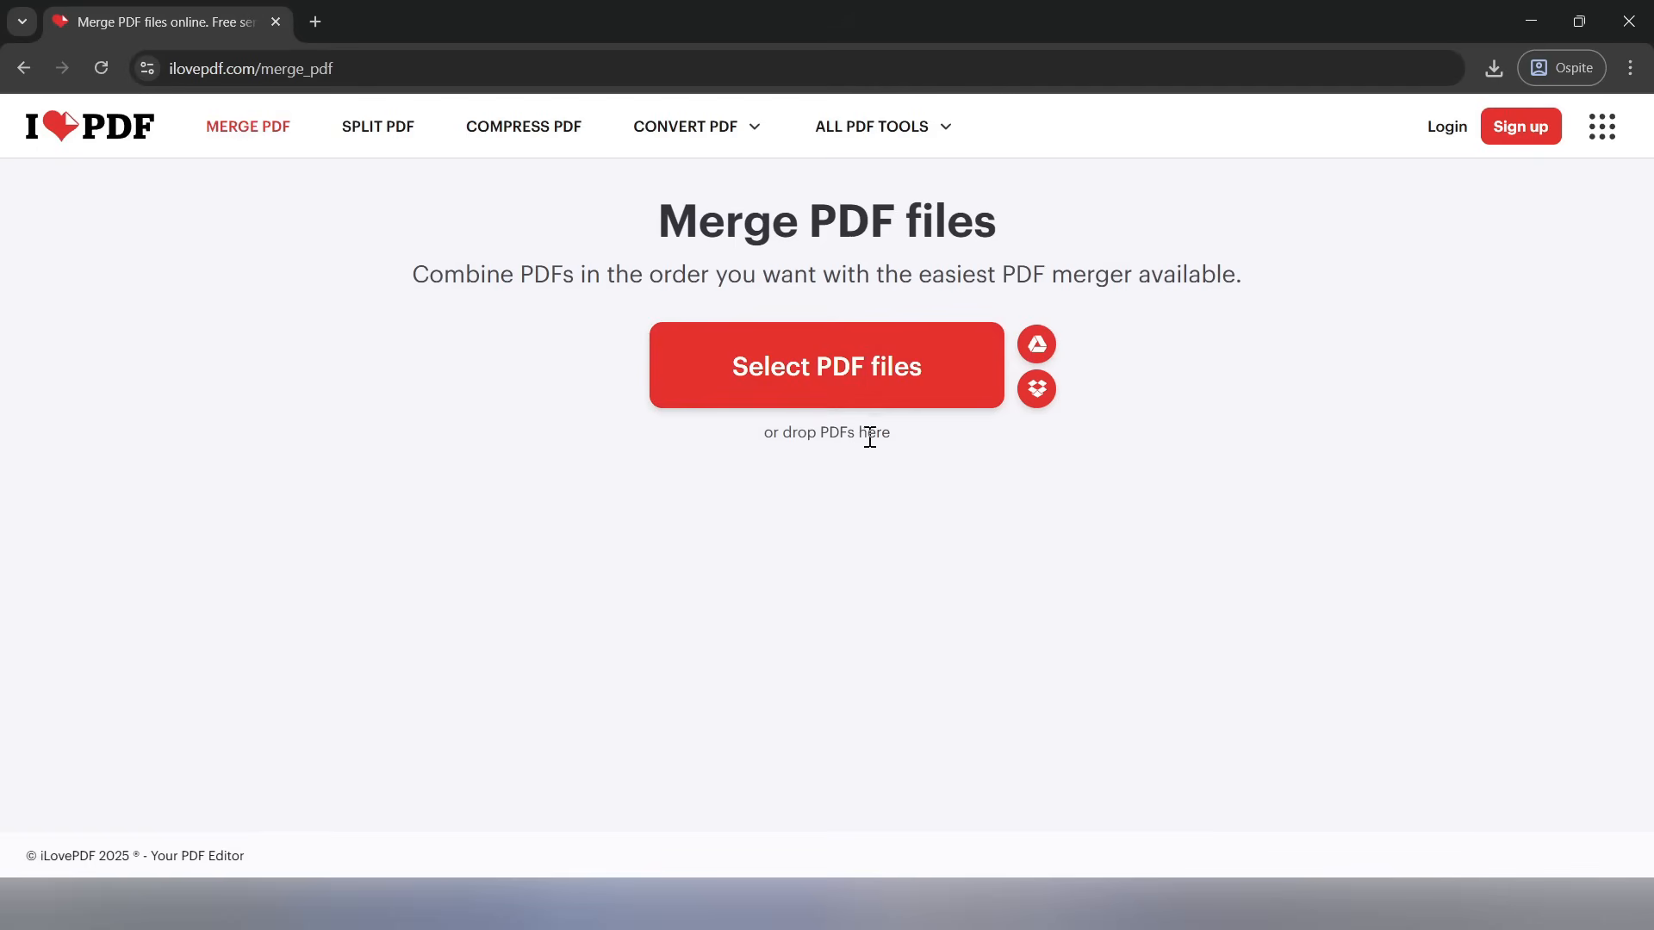
left_click_drag(766, 434, 883, 433)
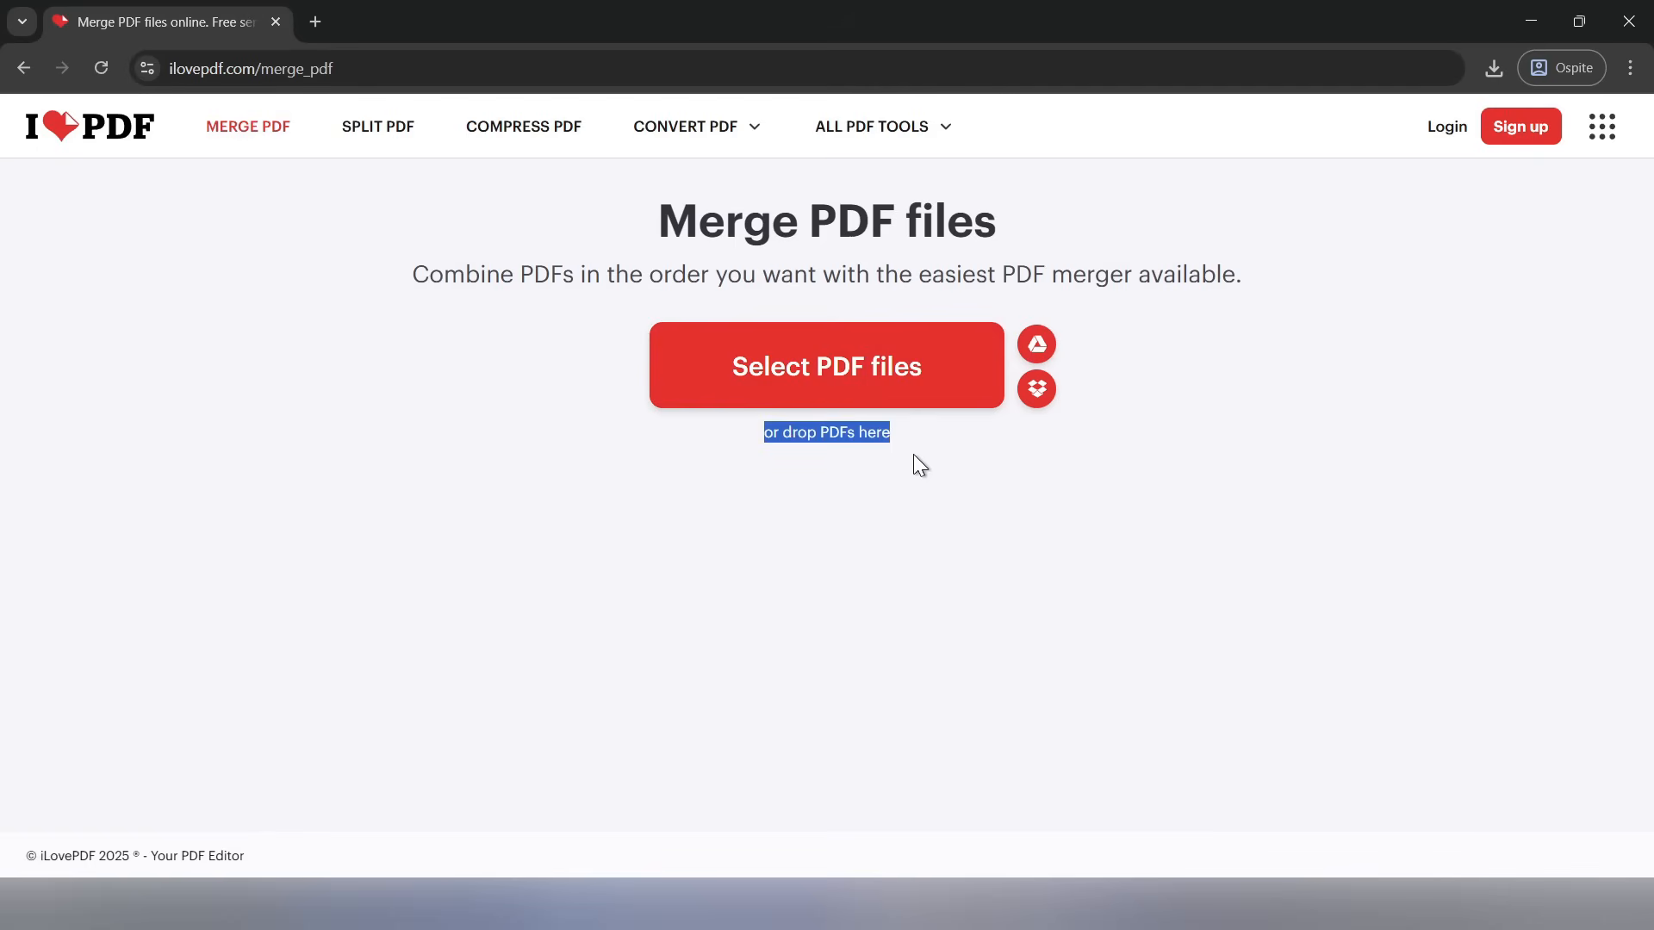
left_click(918, 448)
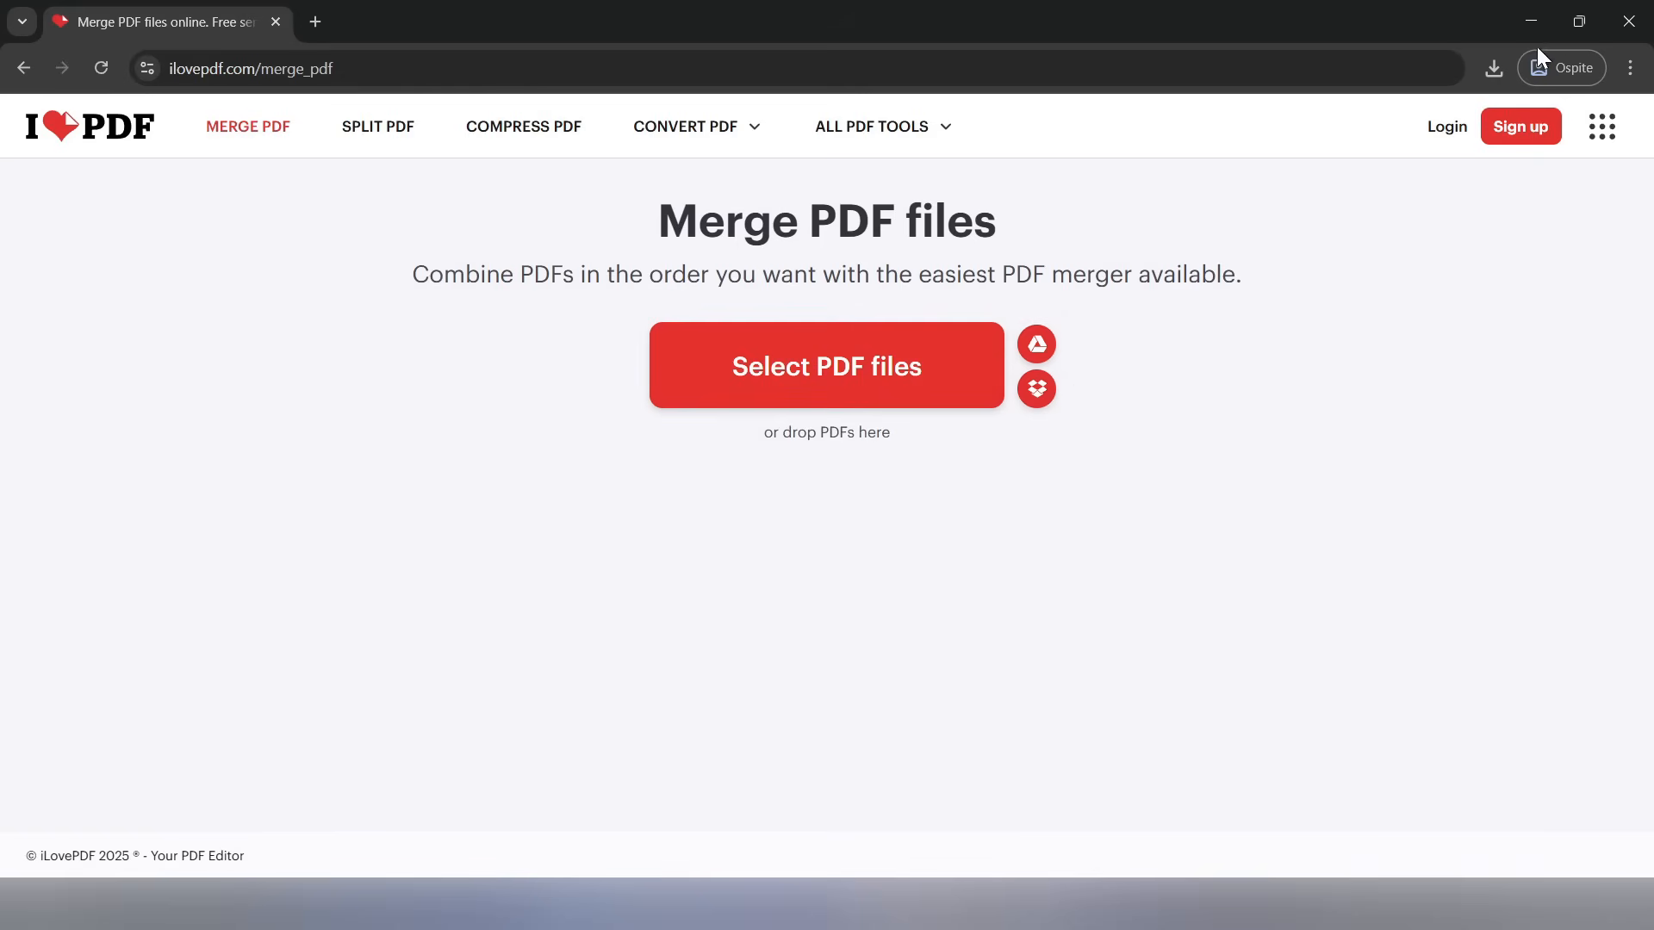
left_click(1531, 22)
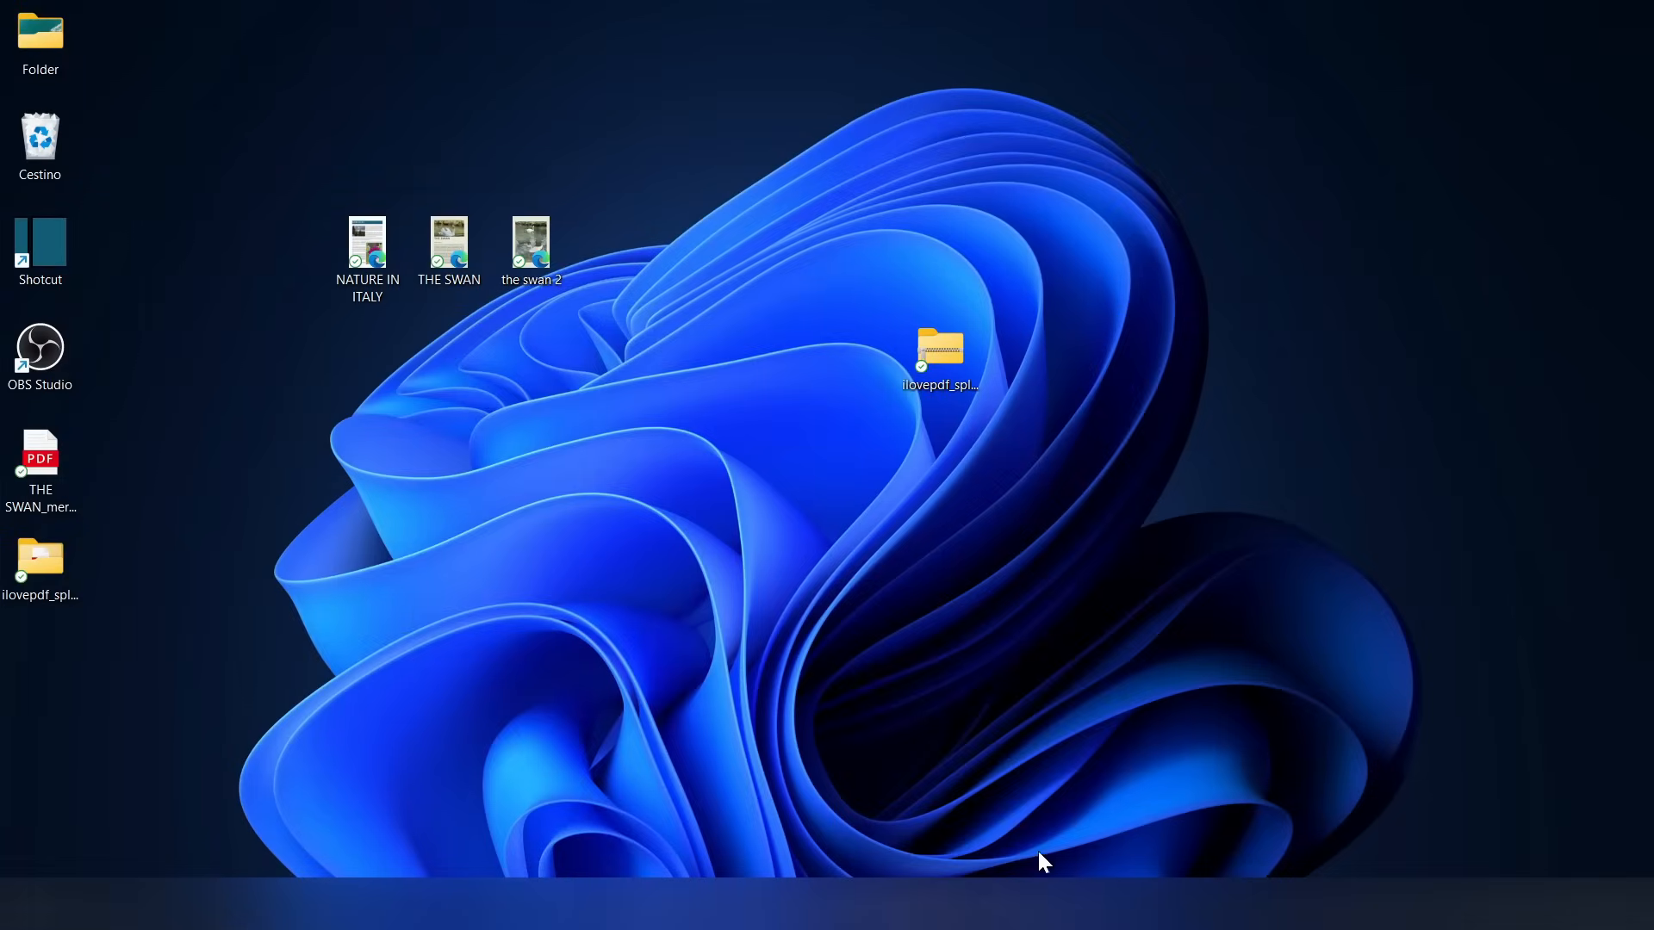
left_click_drag(570, 229, 865, 530)
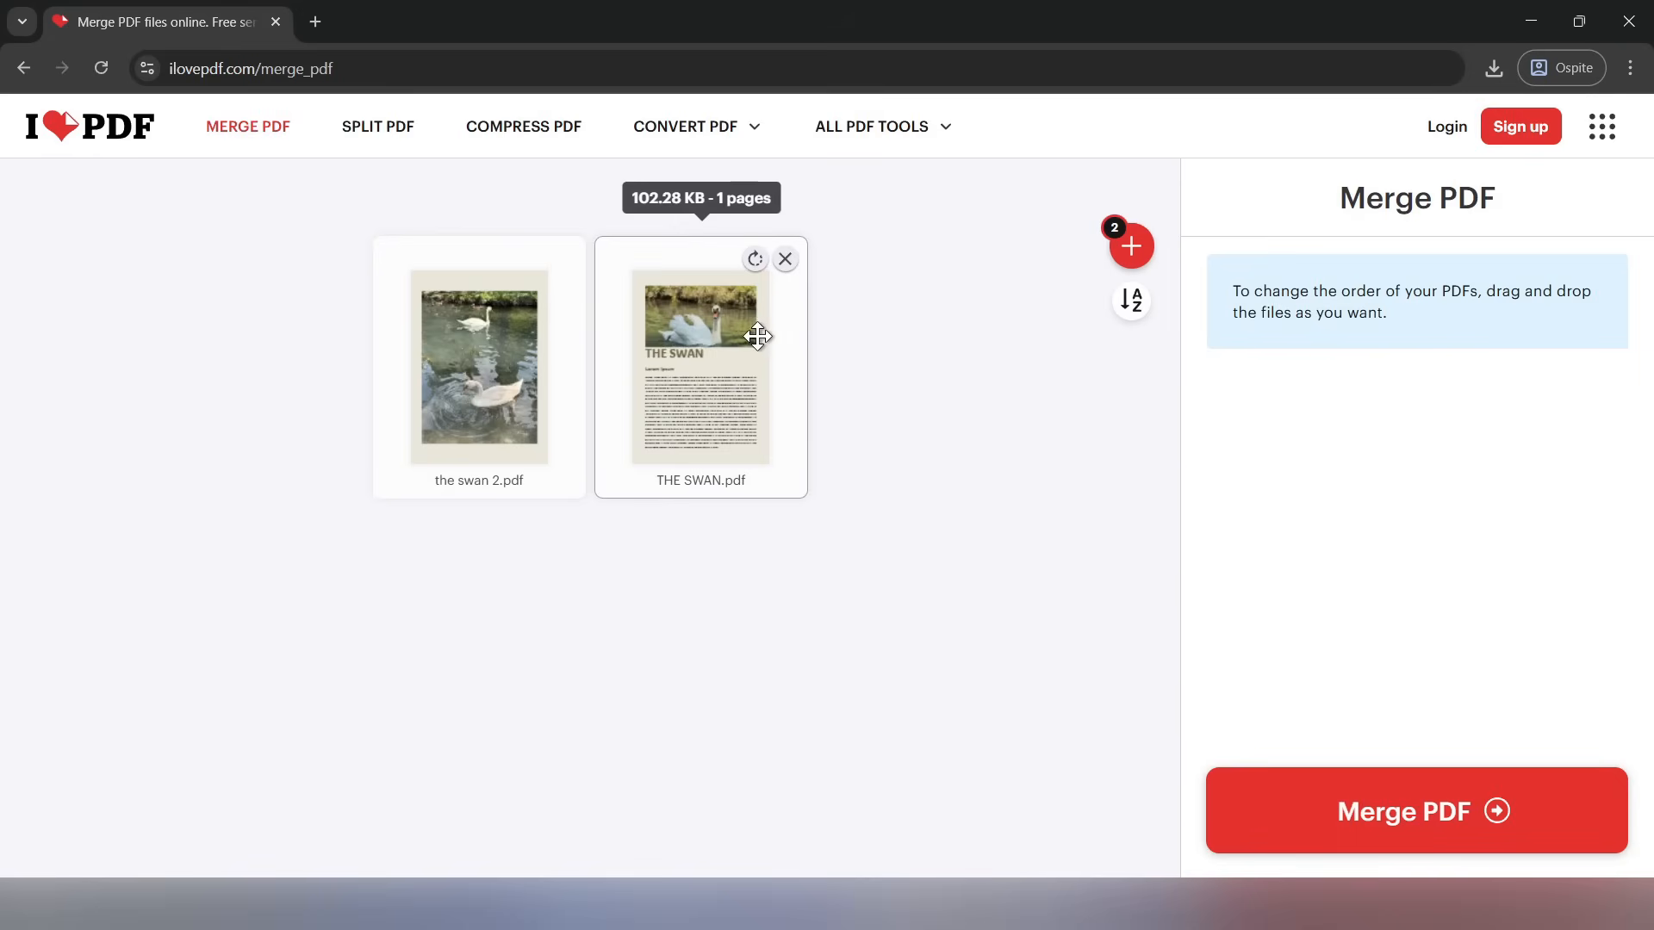
Place THE SWAN.pdf before the swan 2.pdf and merge the two files
left_click_drag(726, 358, 491, 355)
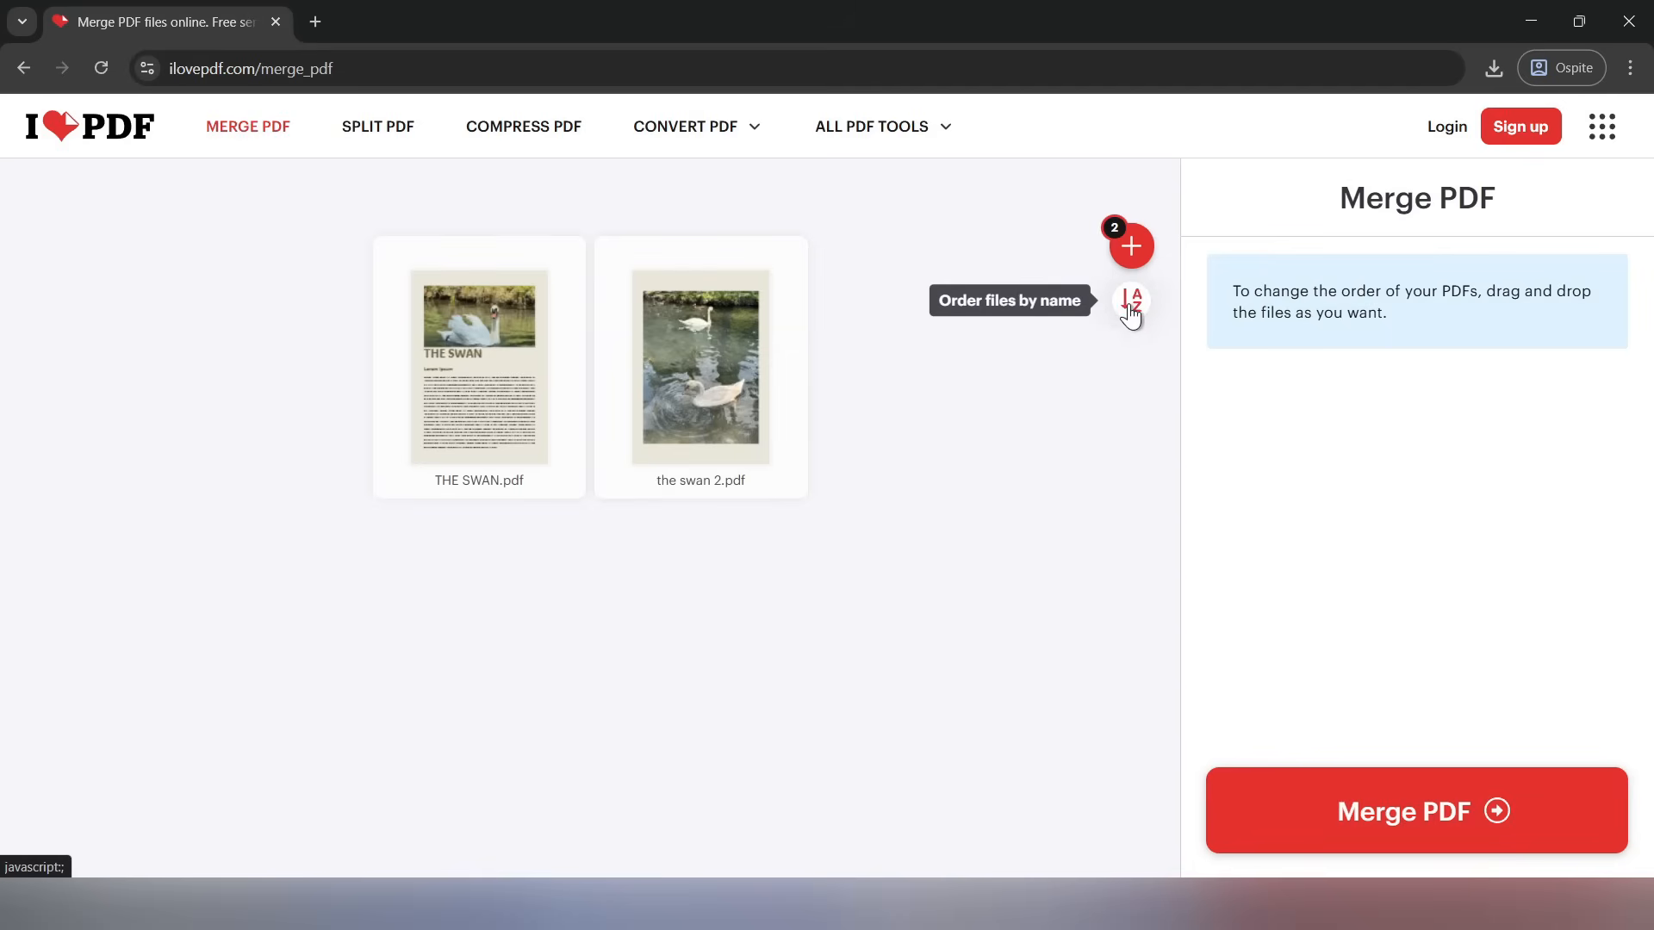
left_click_drag(683, 378, 752, 382)
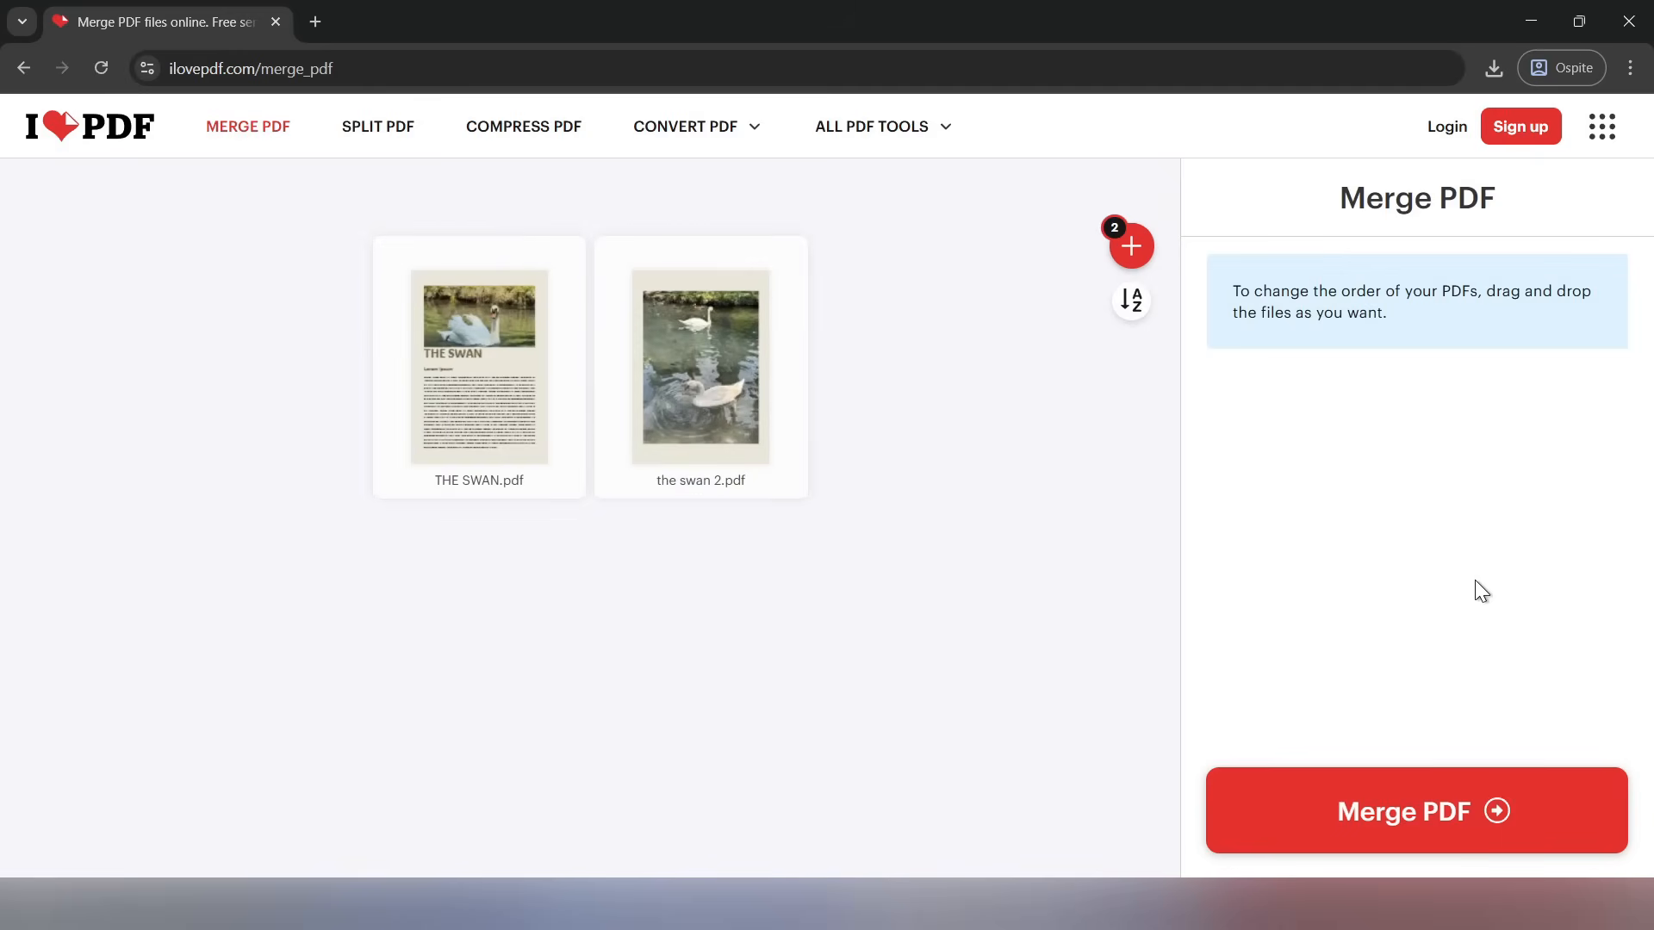
left_click(1451, 823)
Download the merged PDF to the Desktop folder as THE SWAN_merged (1)
left_click(912, 298)
left_click(60, 277)
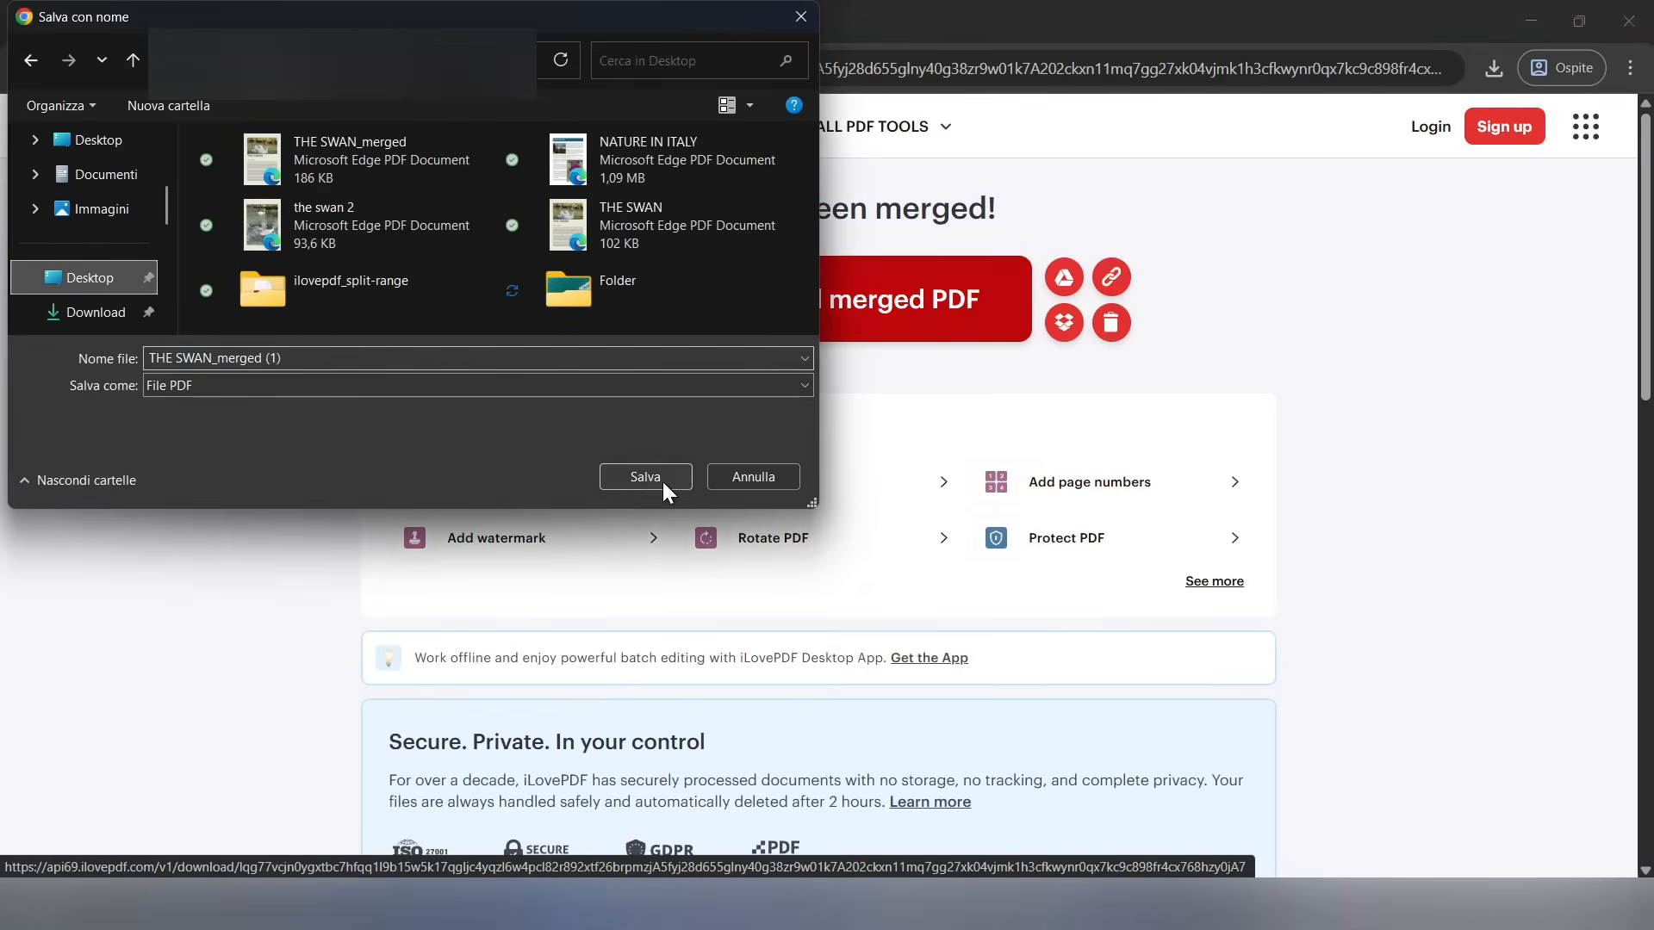
left_click(645, 477)
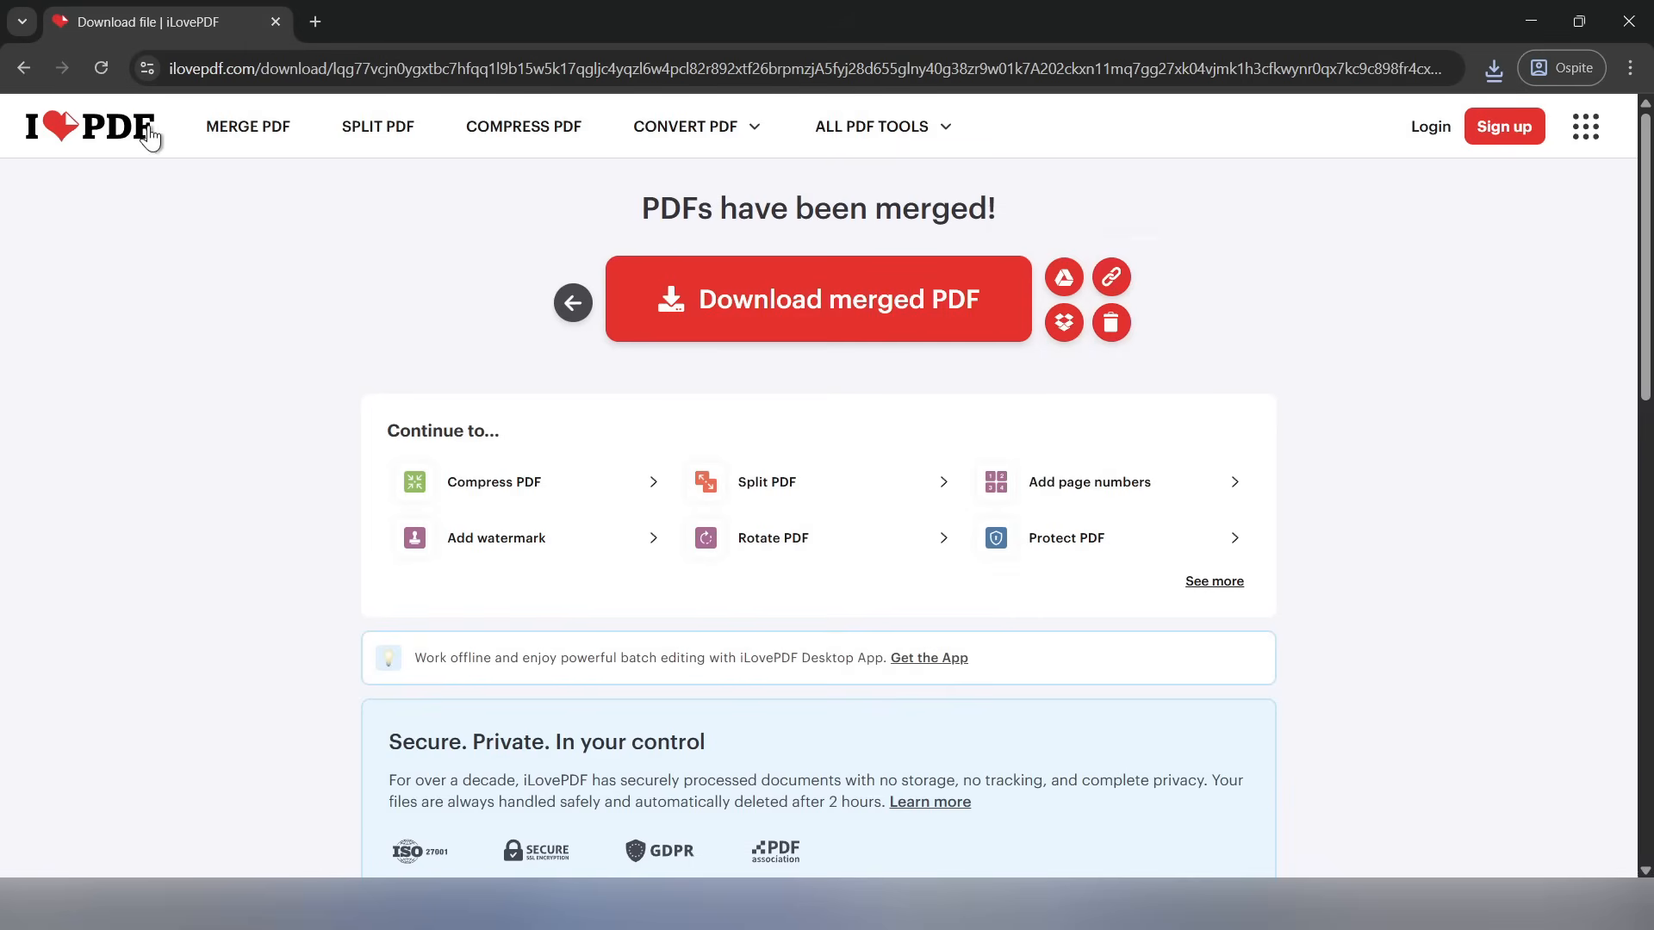
Return to the home page, open the Split PDF tool and add NATURE IN ITALY.pdf from the desktop
left_click(89, 137)
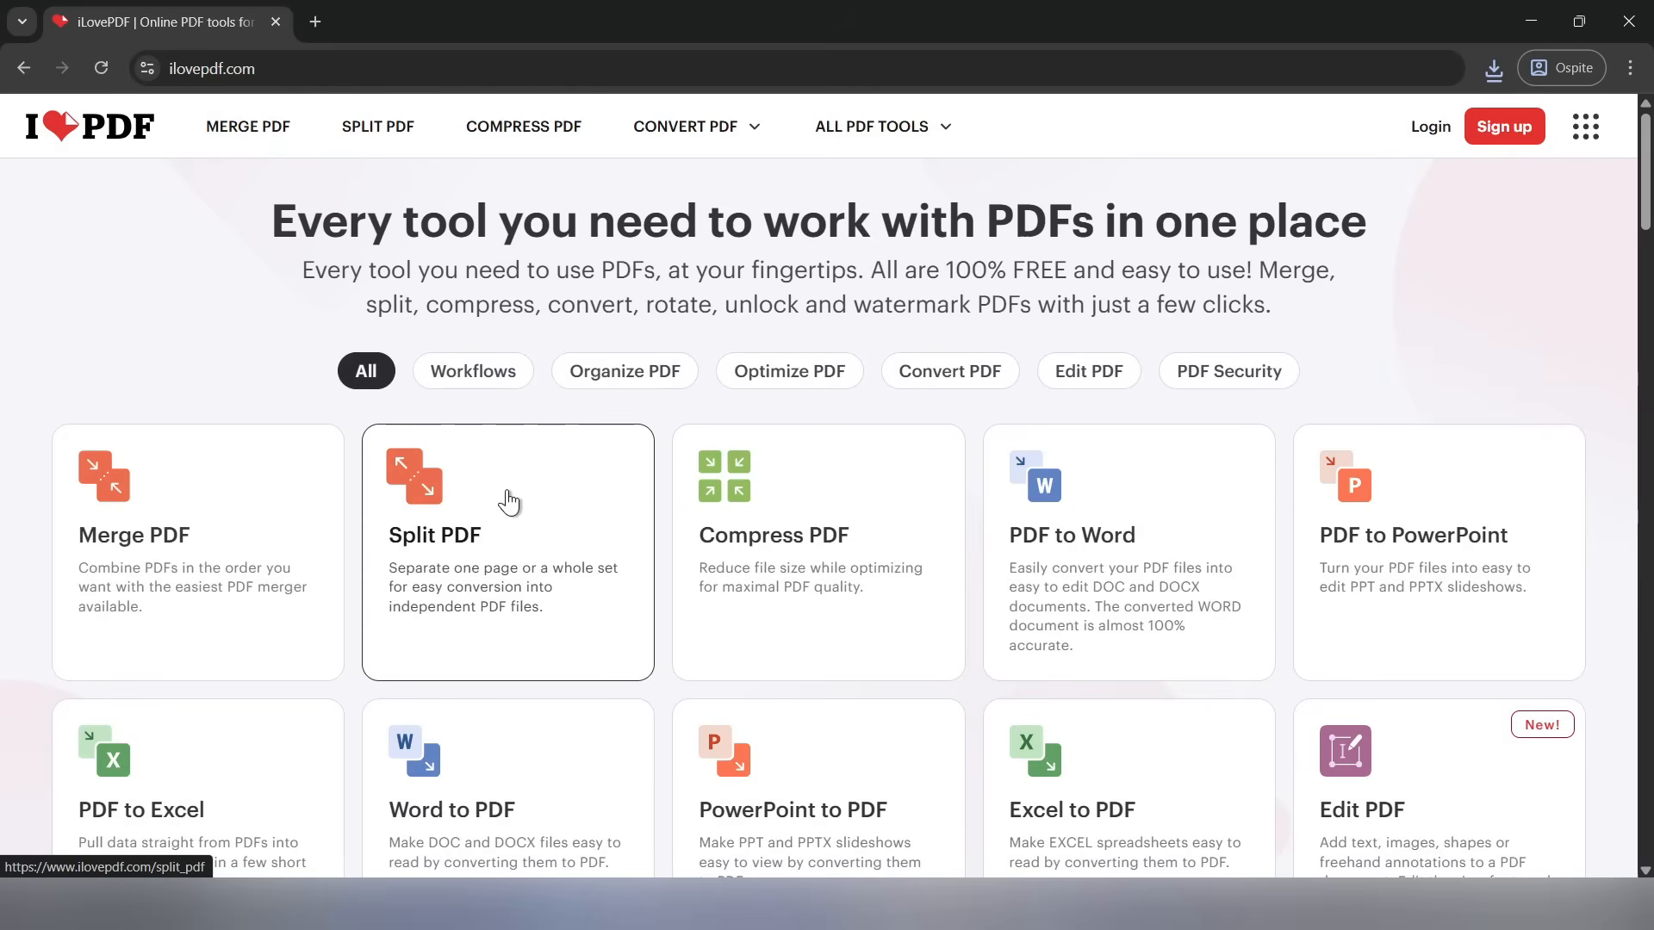
left_click(526, 541)
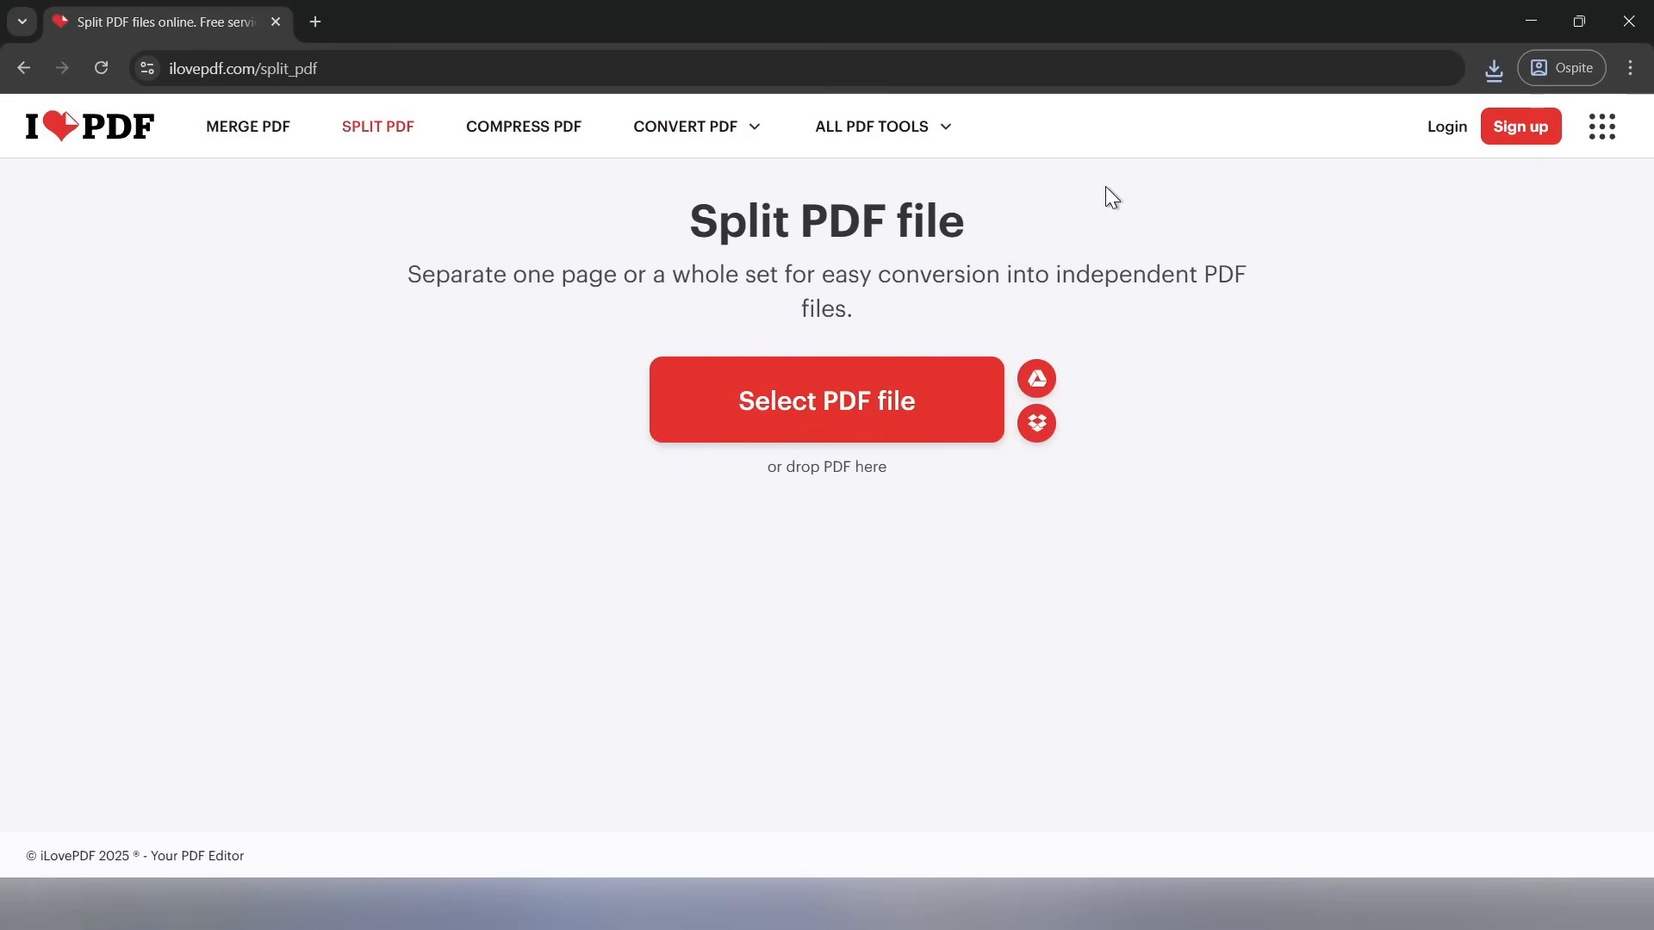
left_click(1579, 22)
left_click_drag(357, 246, 908, 653)
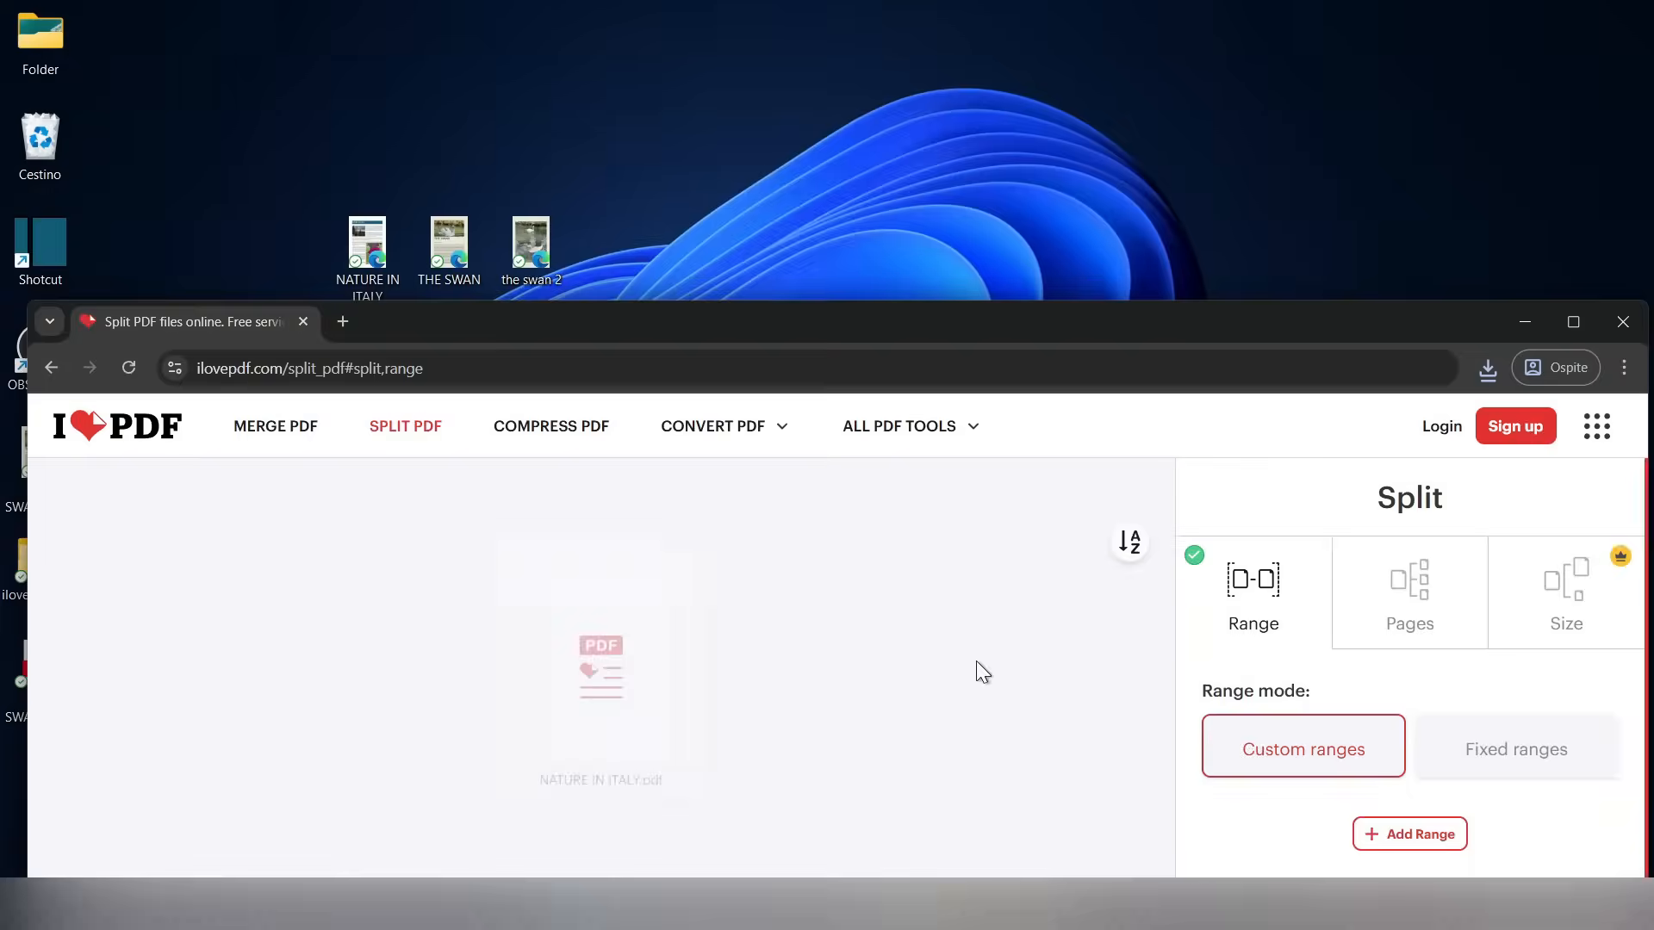
left_click(1575, 324)
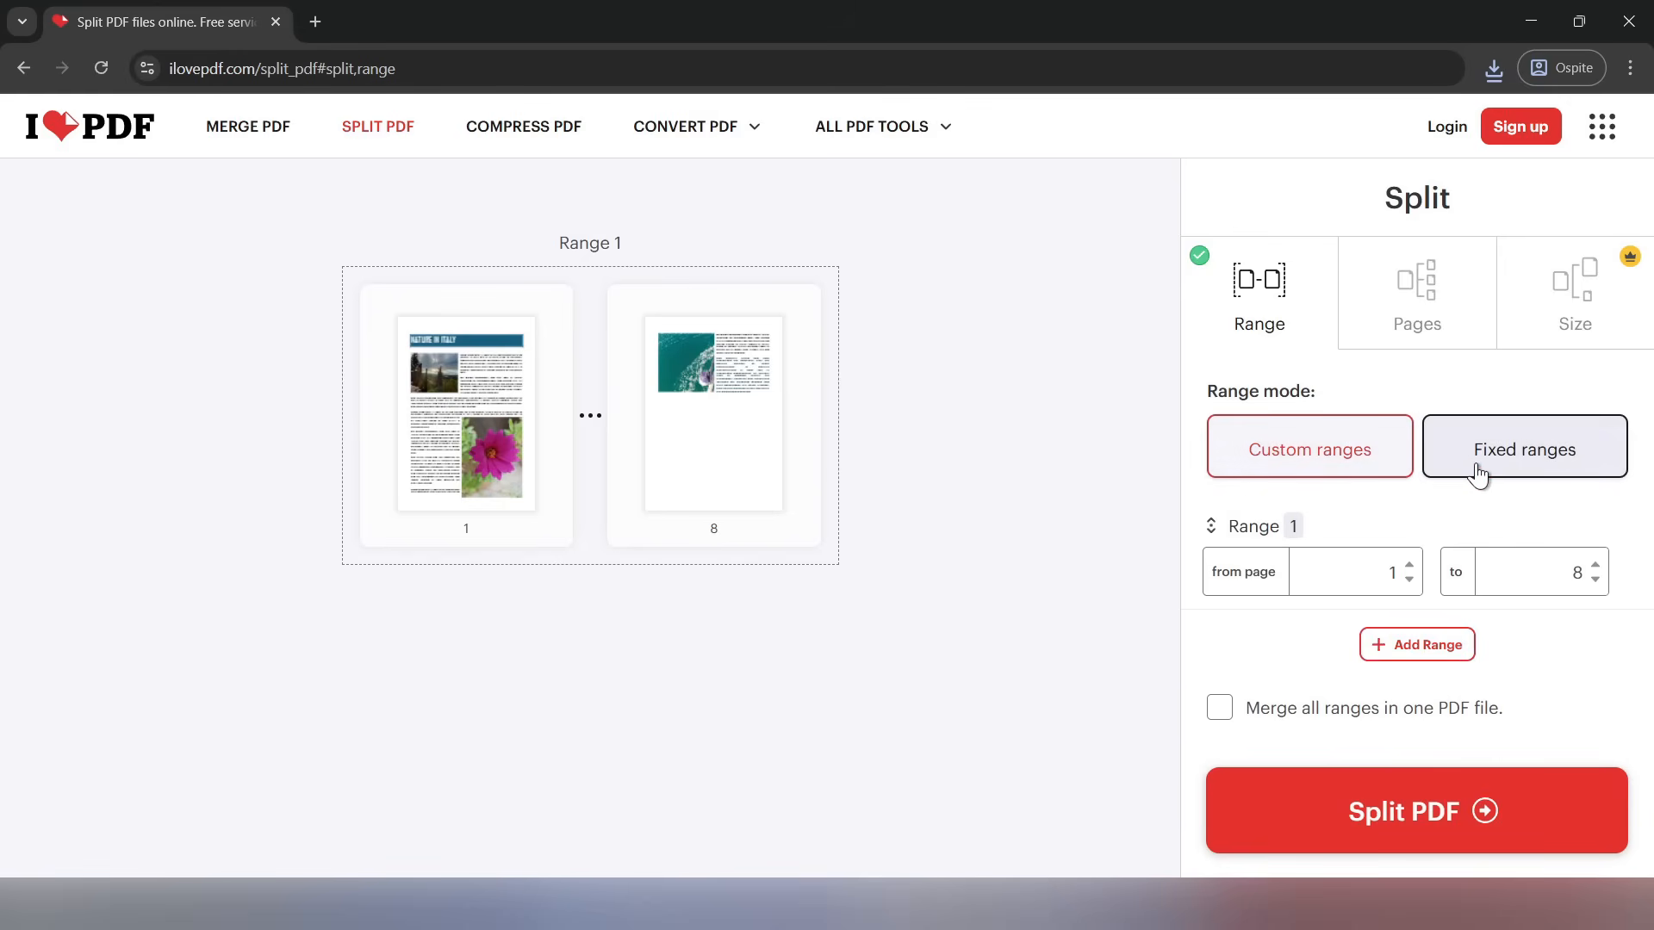
Set custom Range 1 to run from page 2 to page 4
mouse_move(1292, 529)
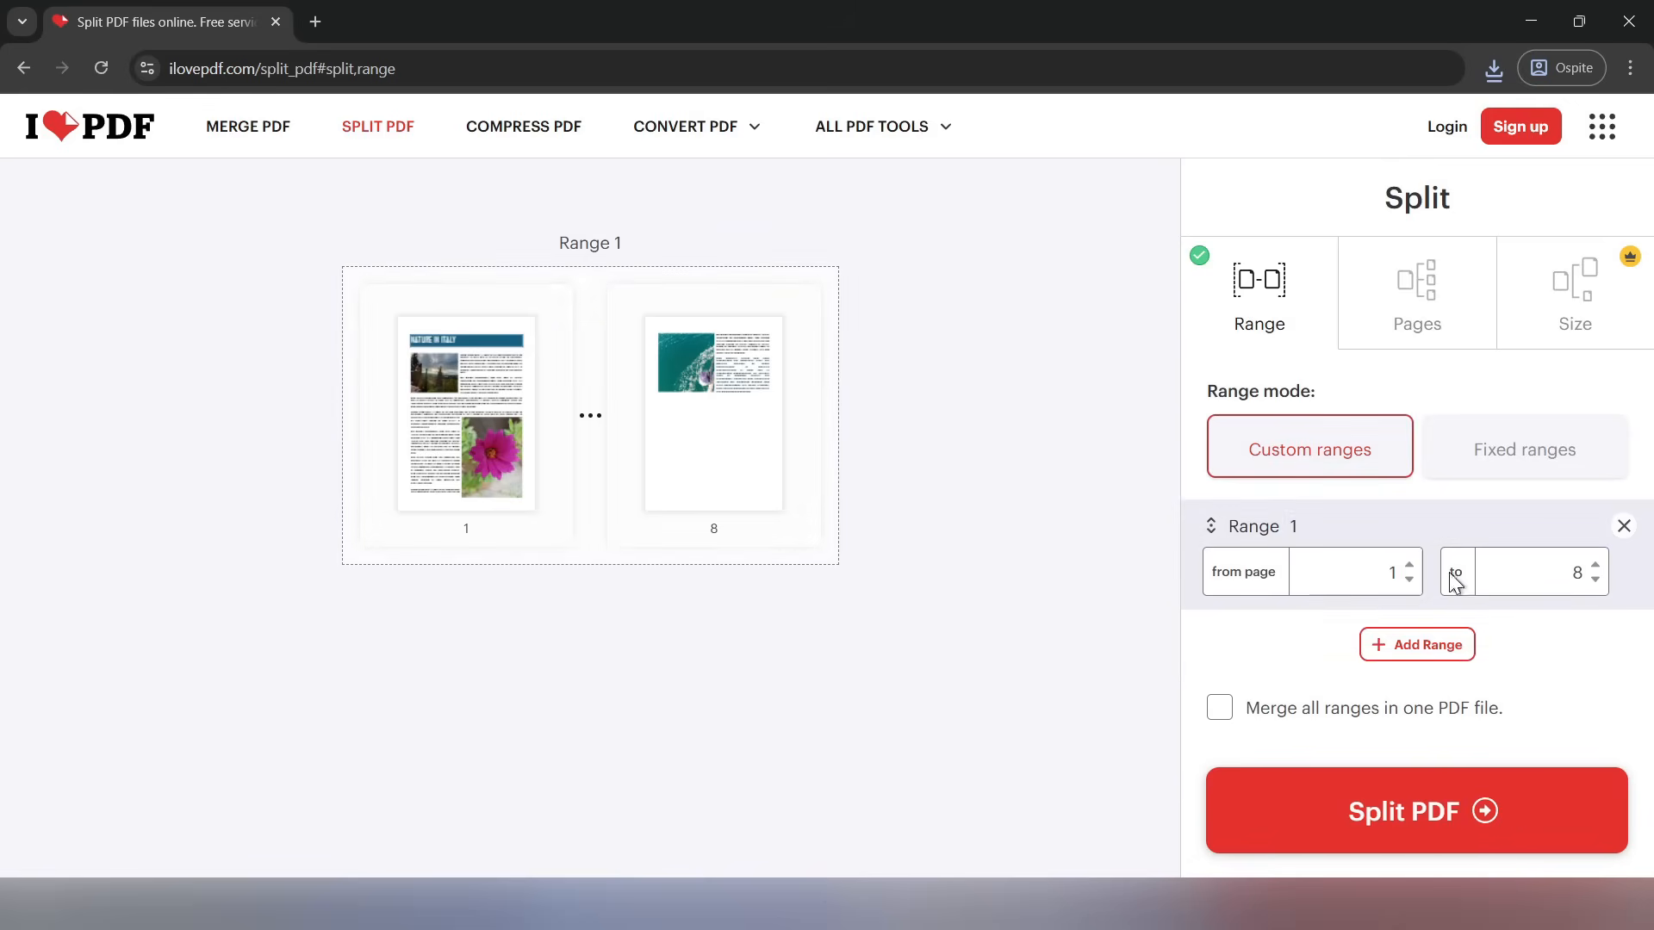
left_click_drag(1378, 567, 1411, 579)
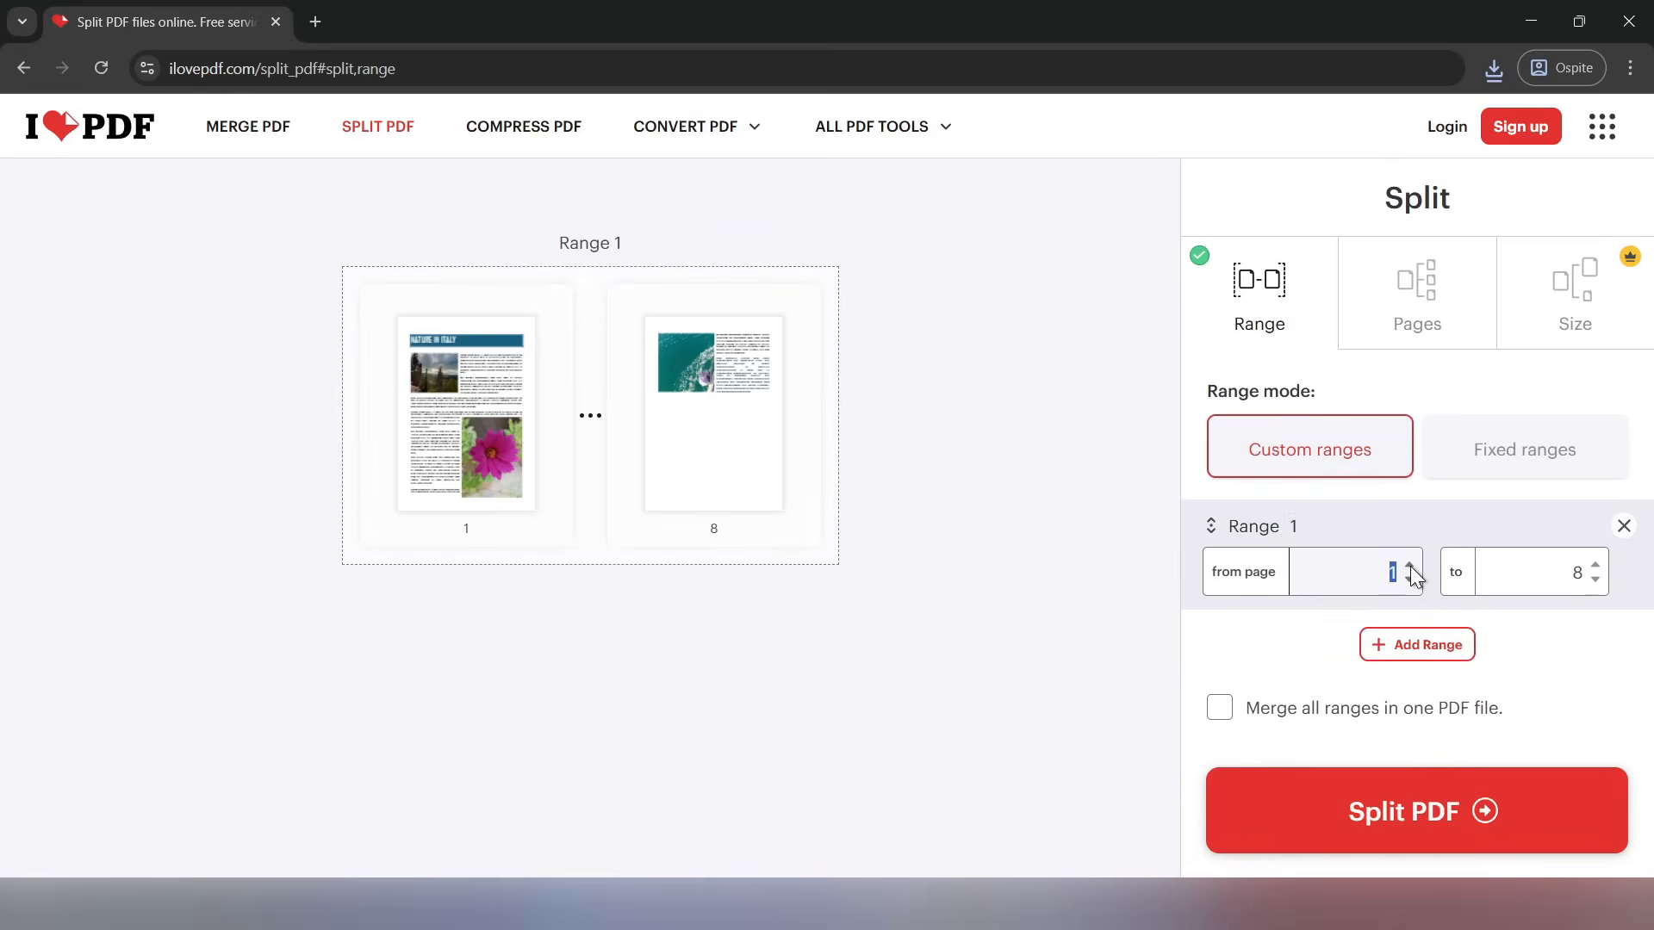
type("2")
left_click_drag(1551, 571, 1616, 581)
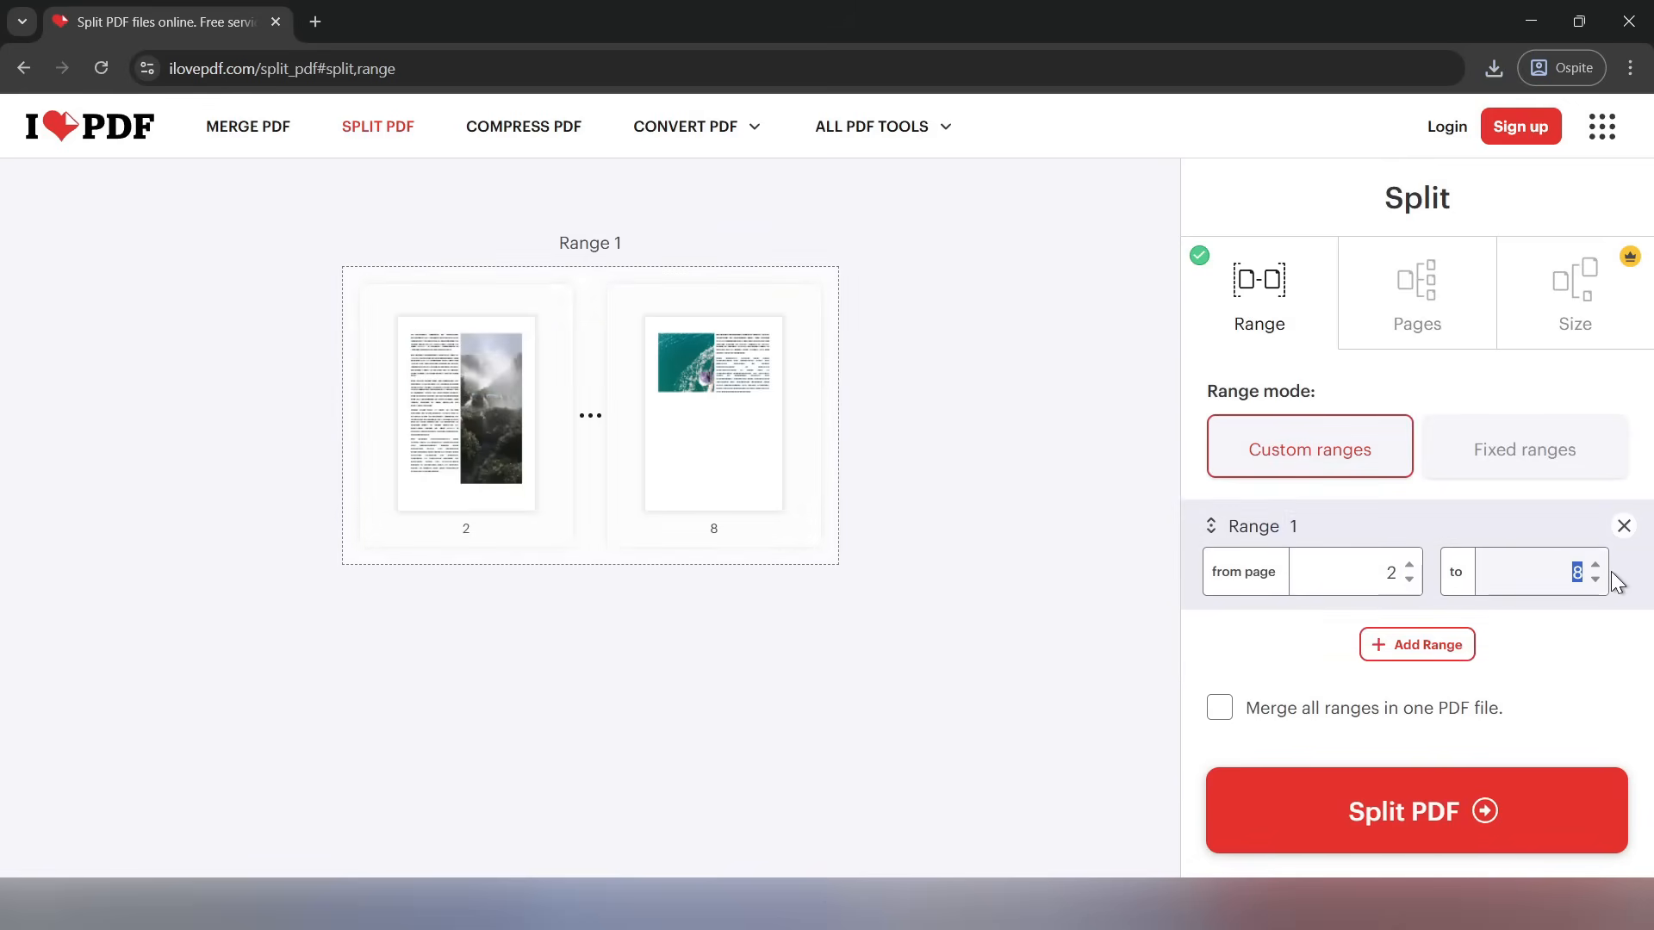
type("4")
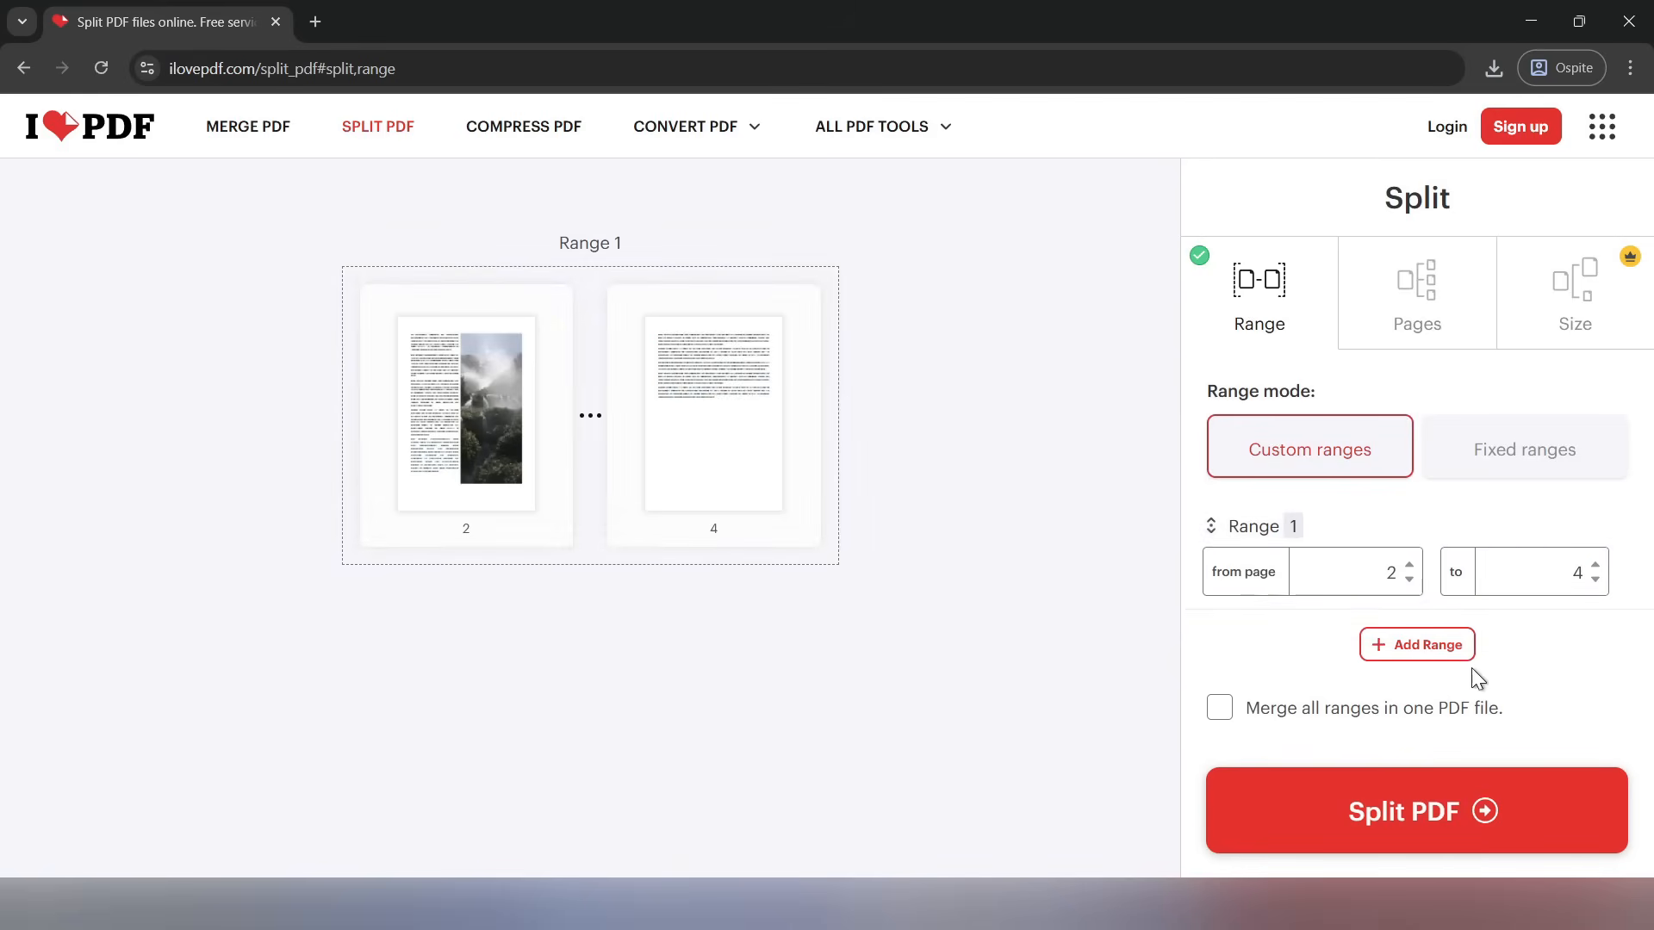
Add Range 2 for pages 5 to 8 and Range 3 for page 1 only
left_click(1404, 644)
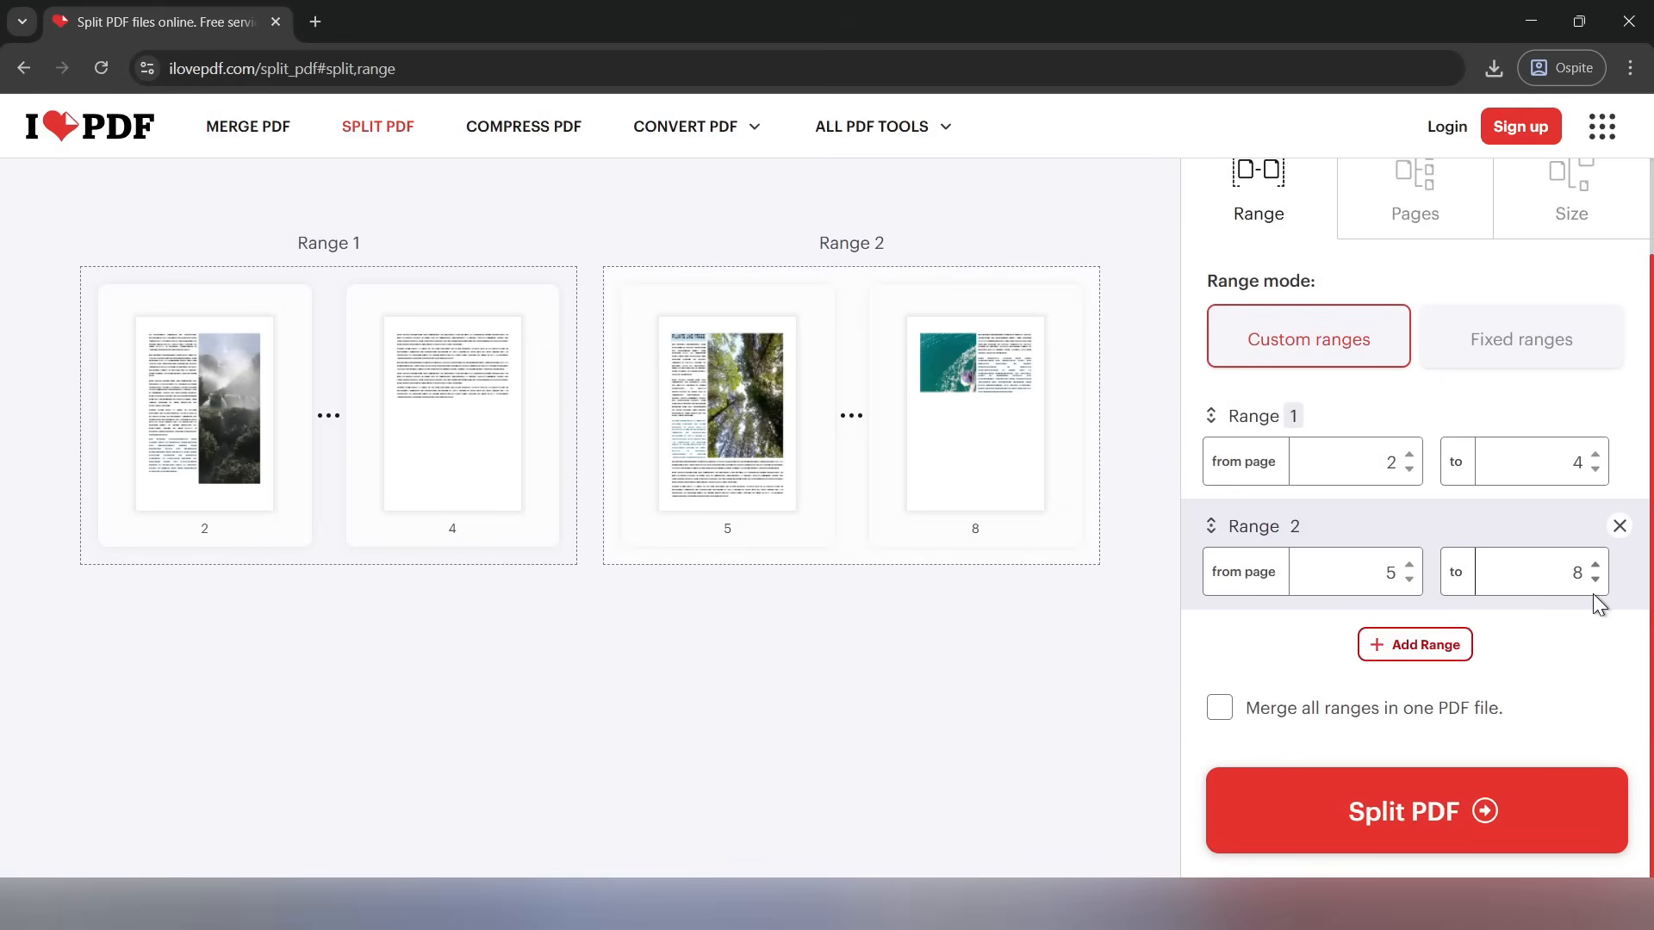
left_click(1423, 651)
double_click(1388, 572)
type("1")
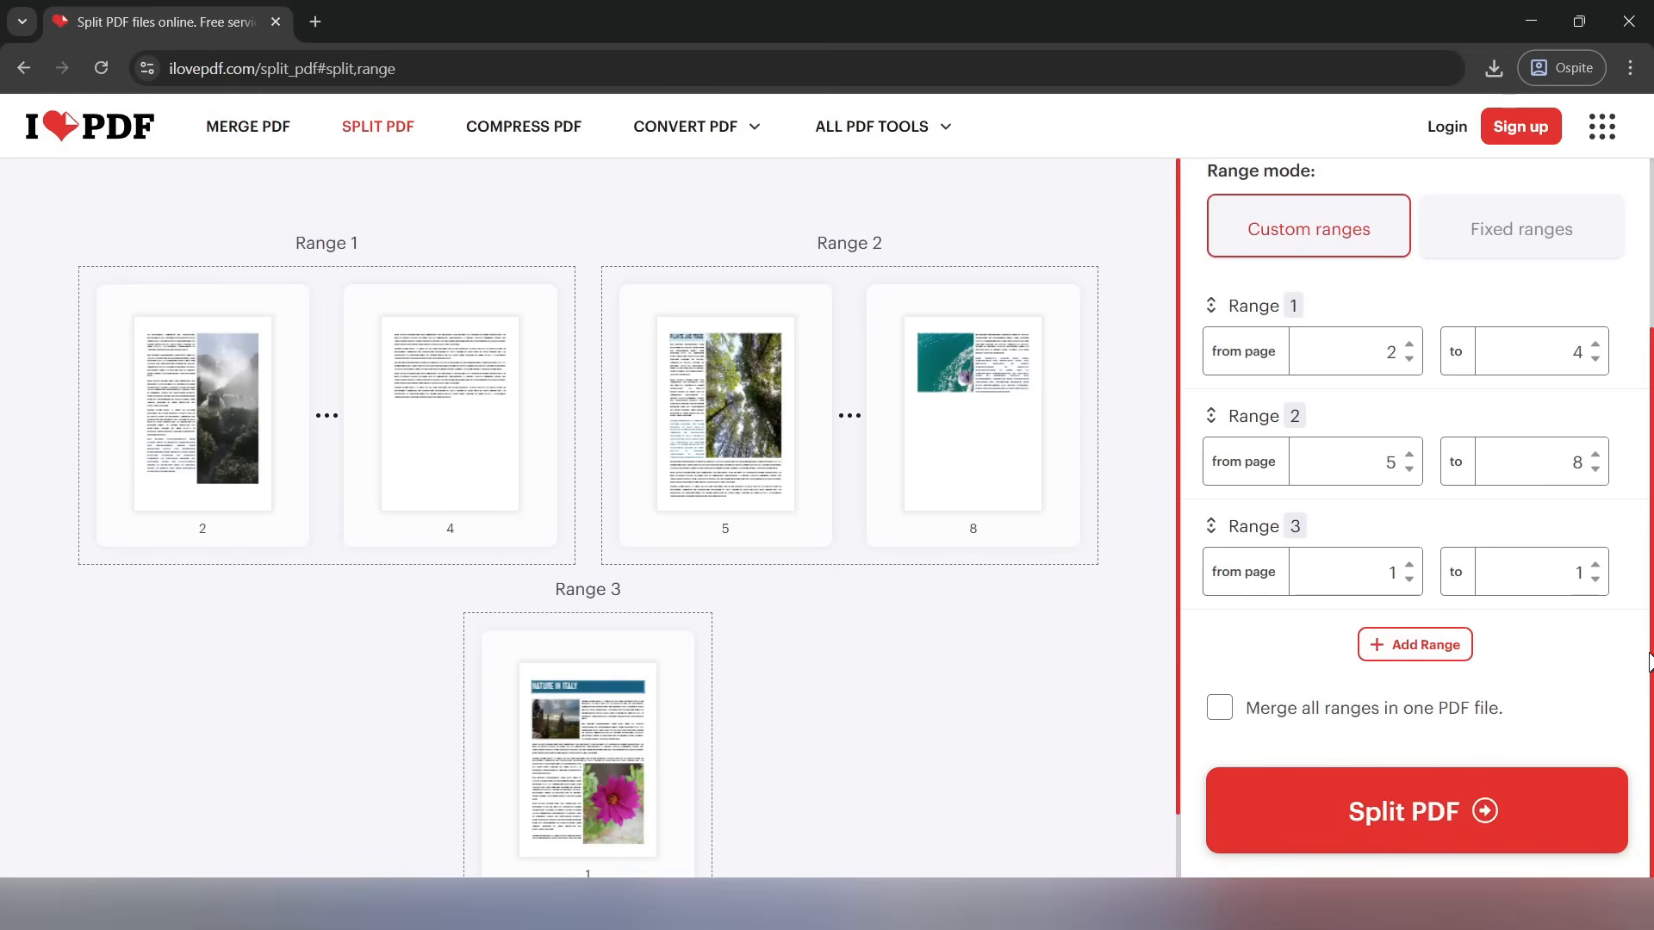
Switch the range mode to fixed ranges of 1 page and look through the resulting ranges
scroll(1650, 661, "up", 3)
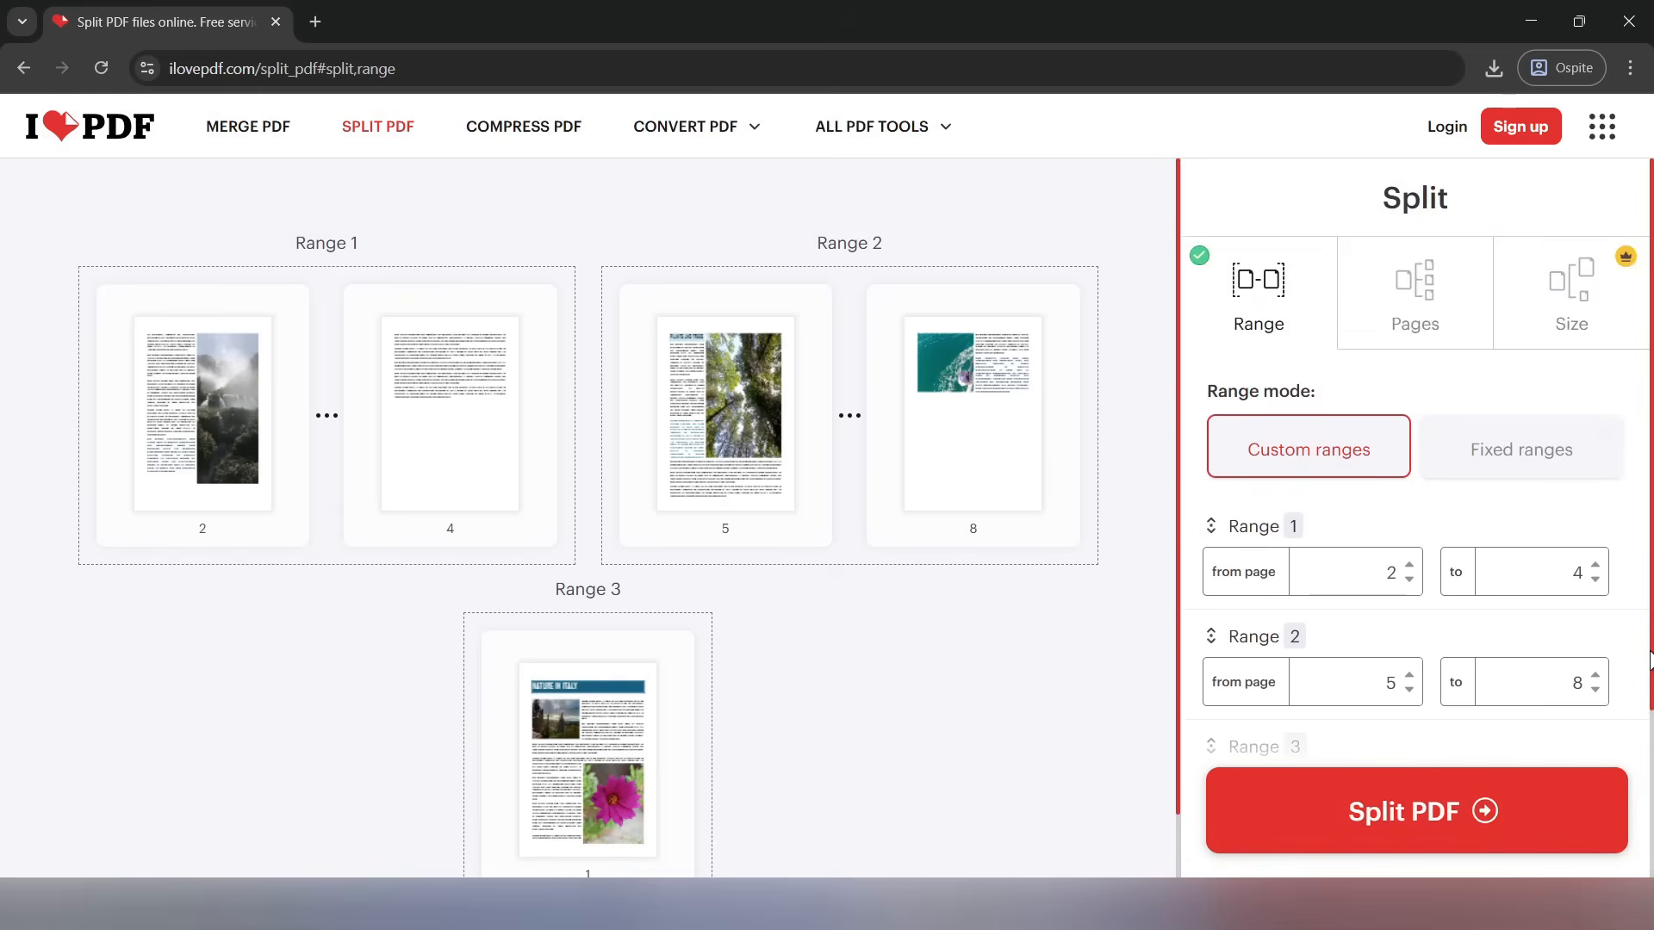
left_click(1539, 456)
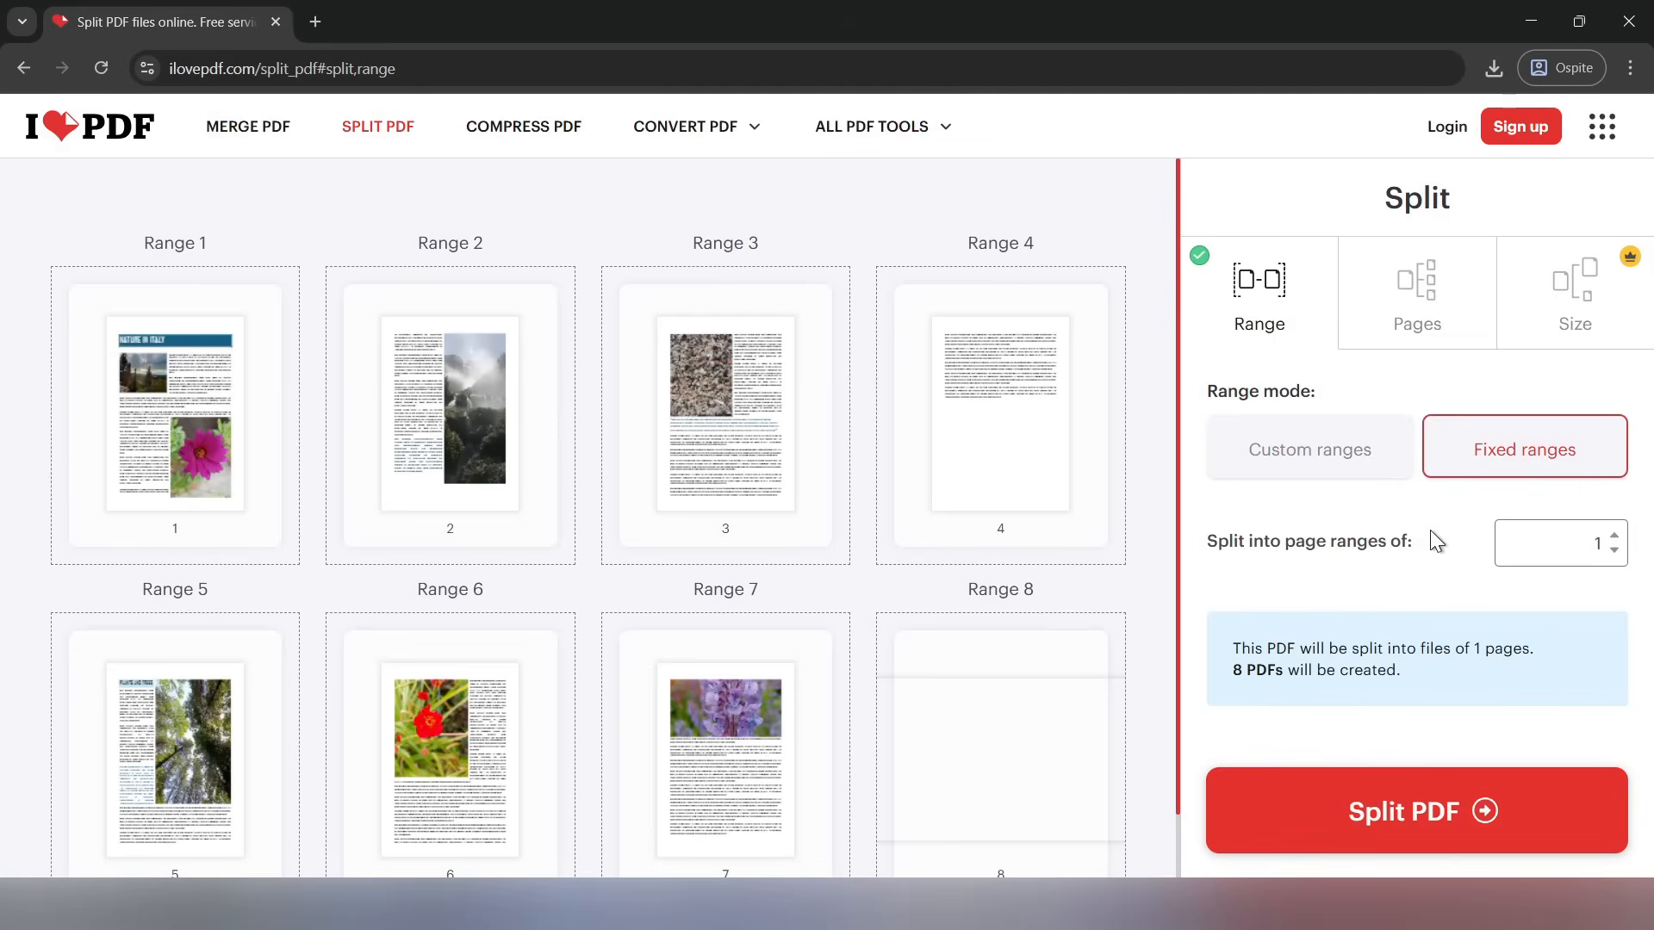
left_click(1601, 548)
key("BackSpace")
type("1")
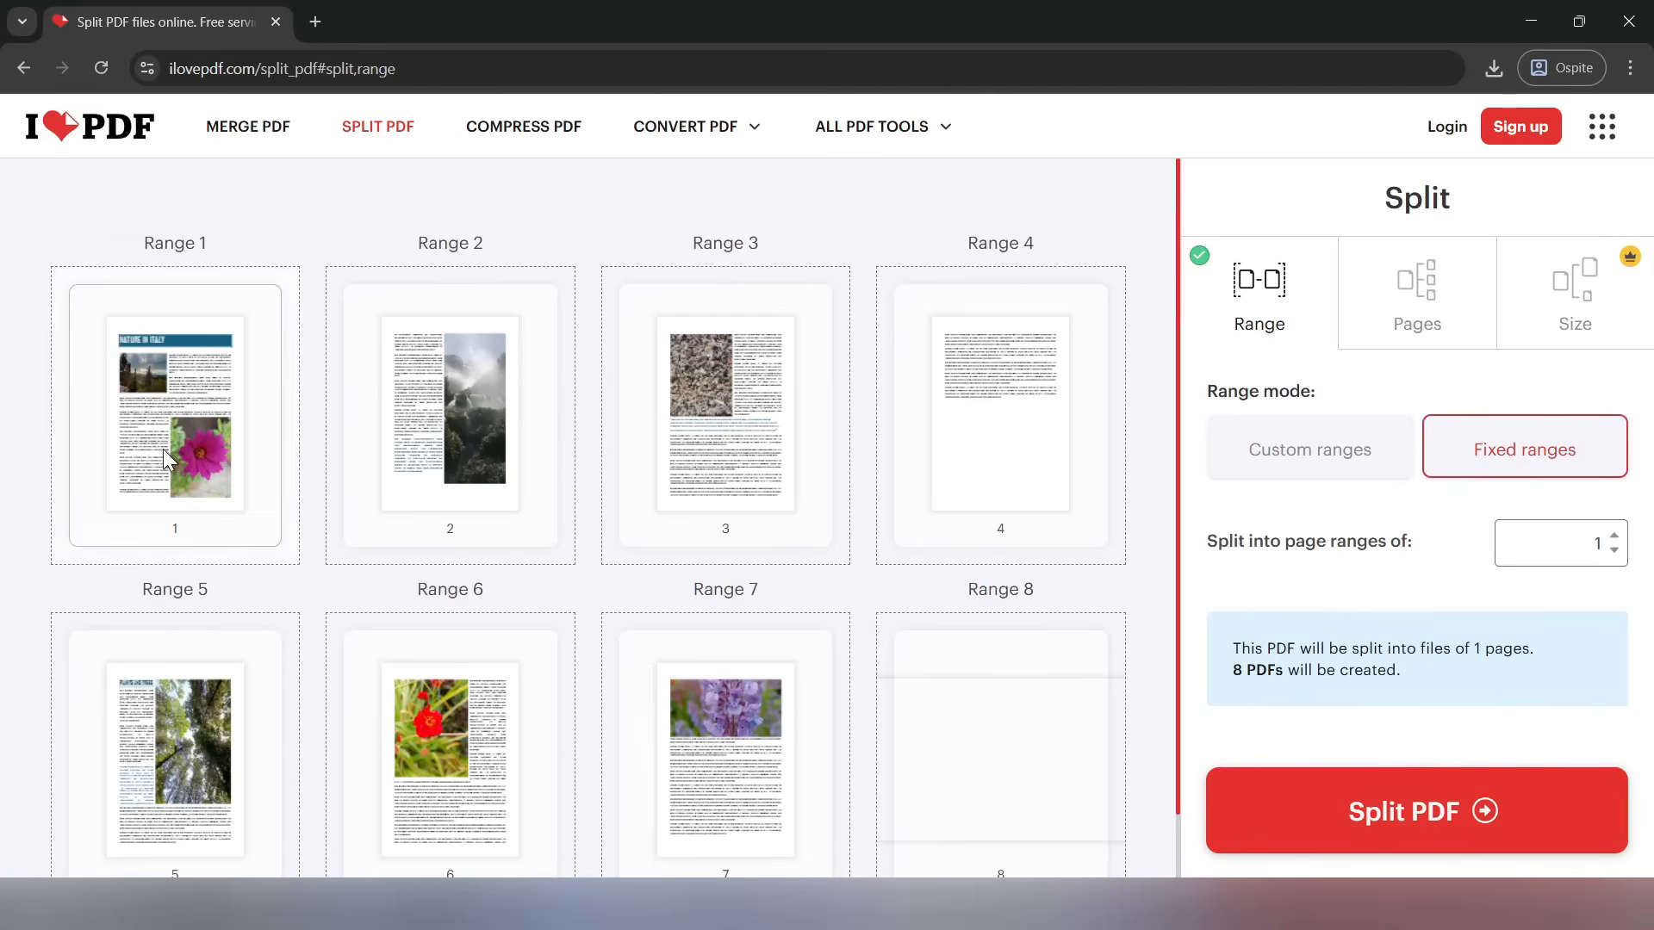
scroll(913, 428, "down", 1)
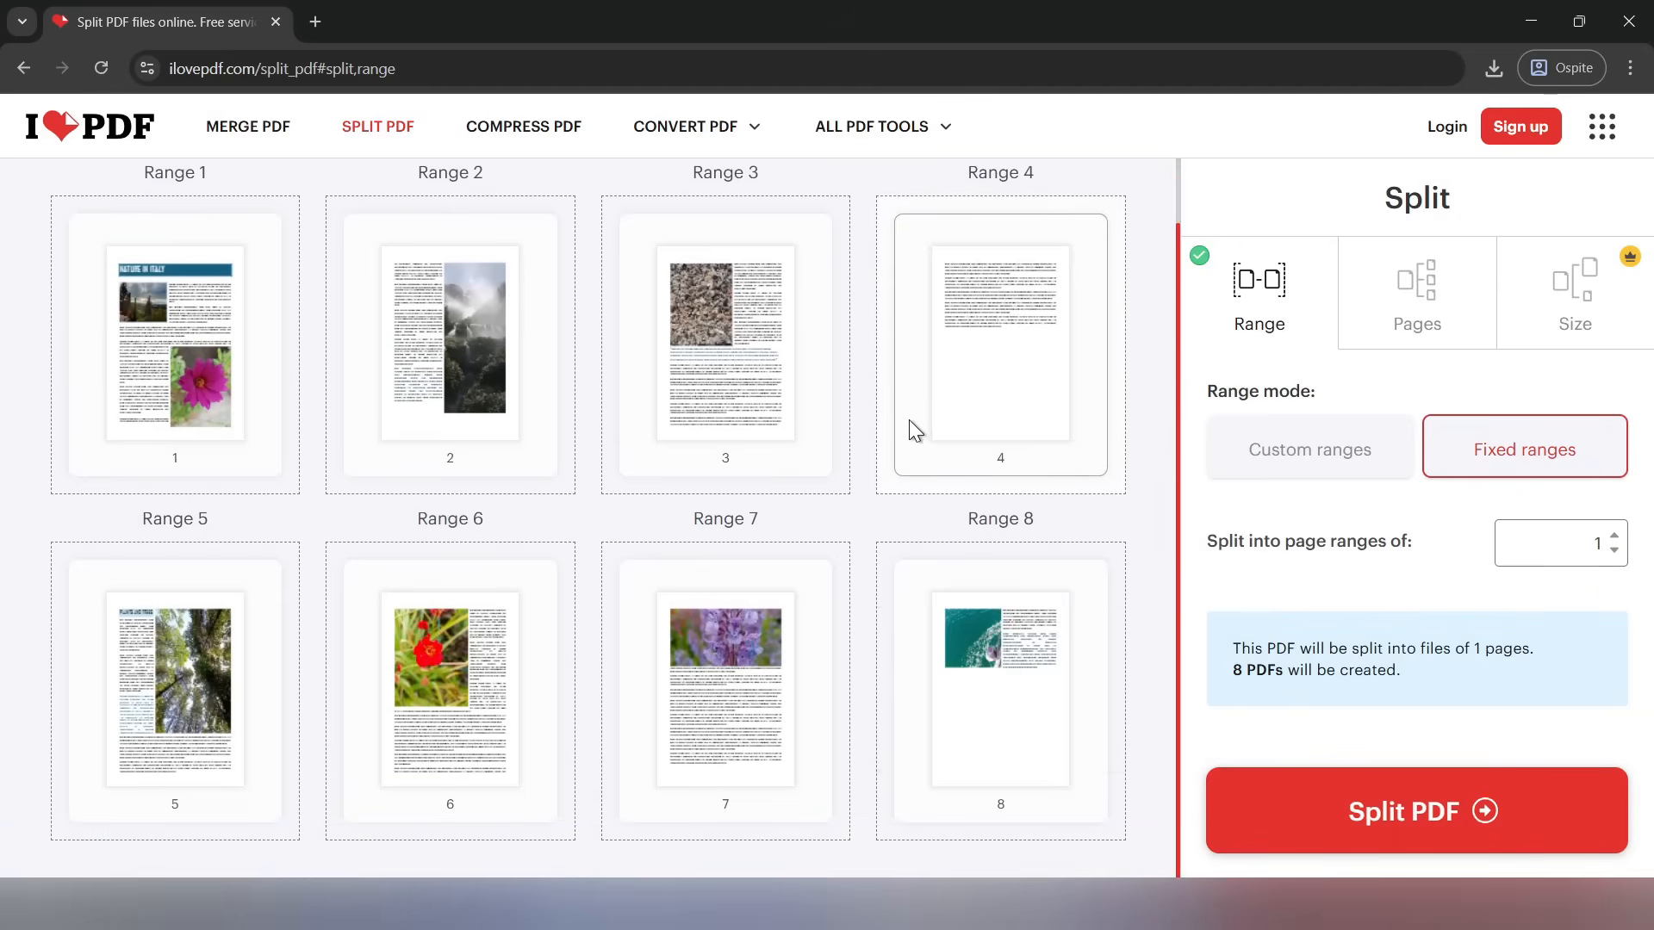
Set the fixed page ranges to 2 pages each and review the preview
scroll(908, 420, "up", 1)
left_click_drag(1585, 549, 1631, 556)
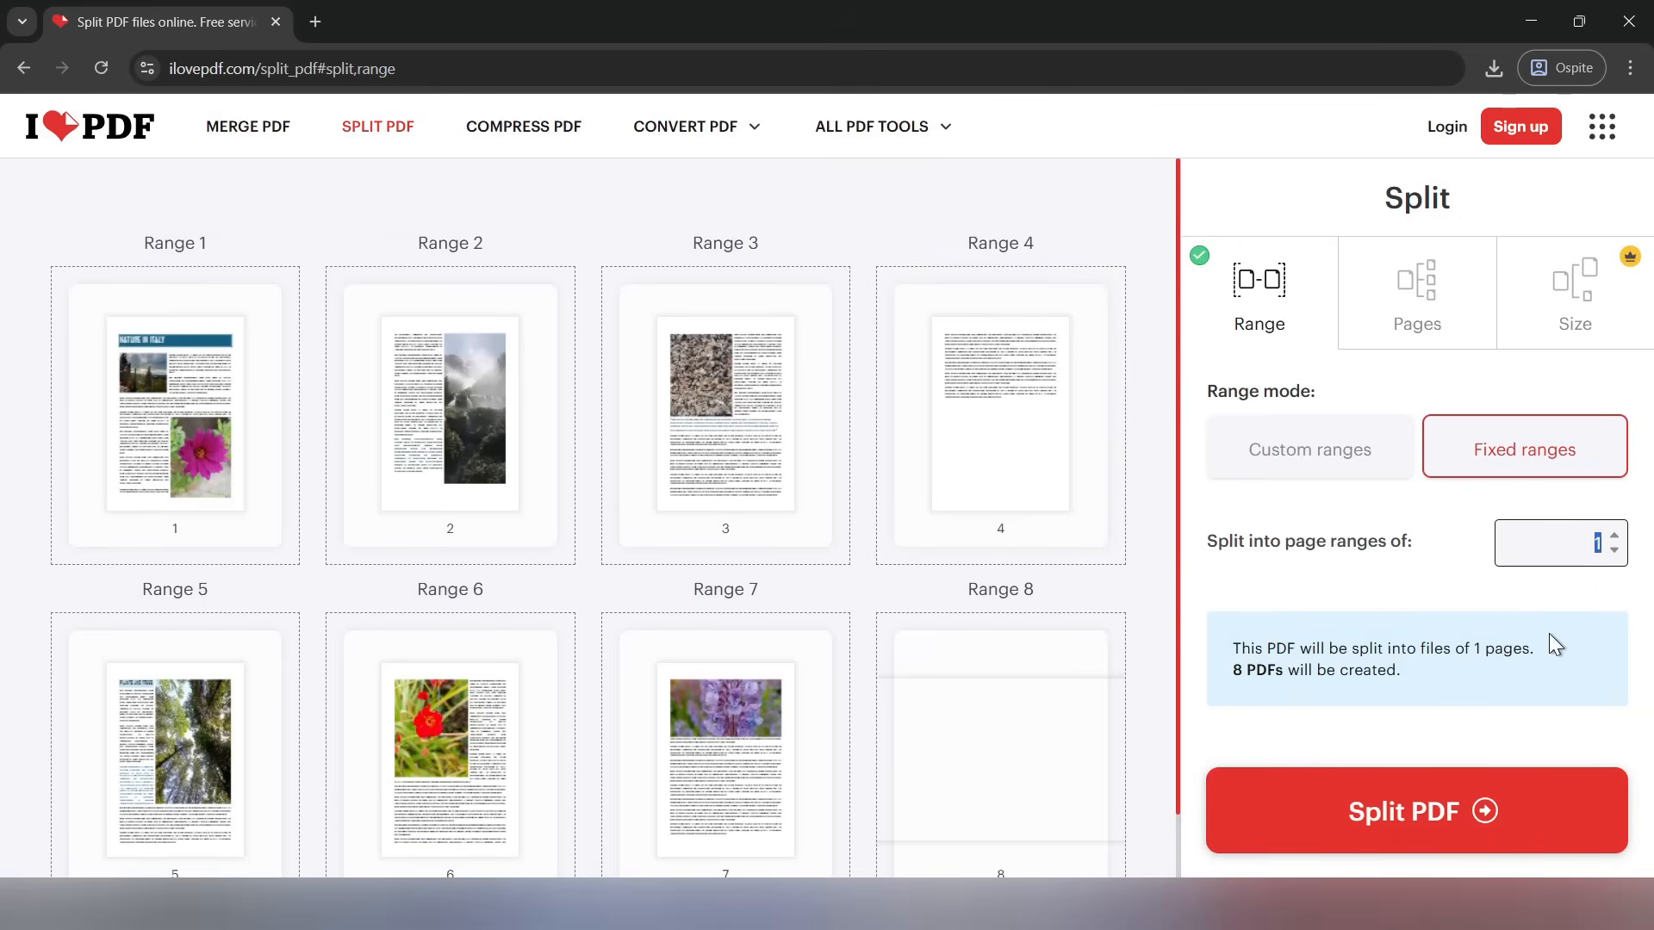
type("2")
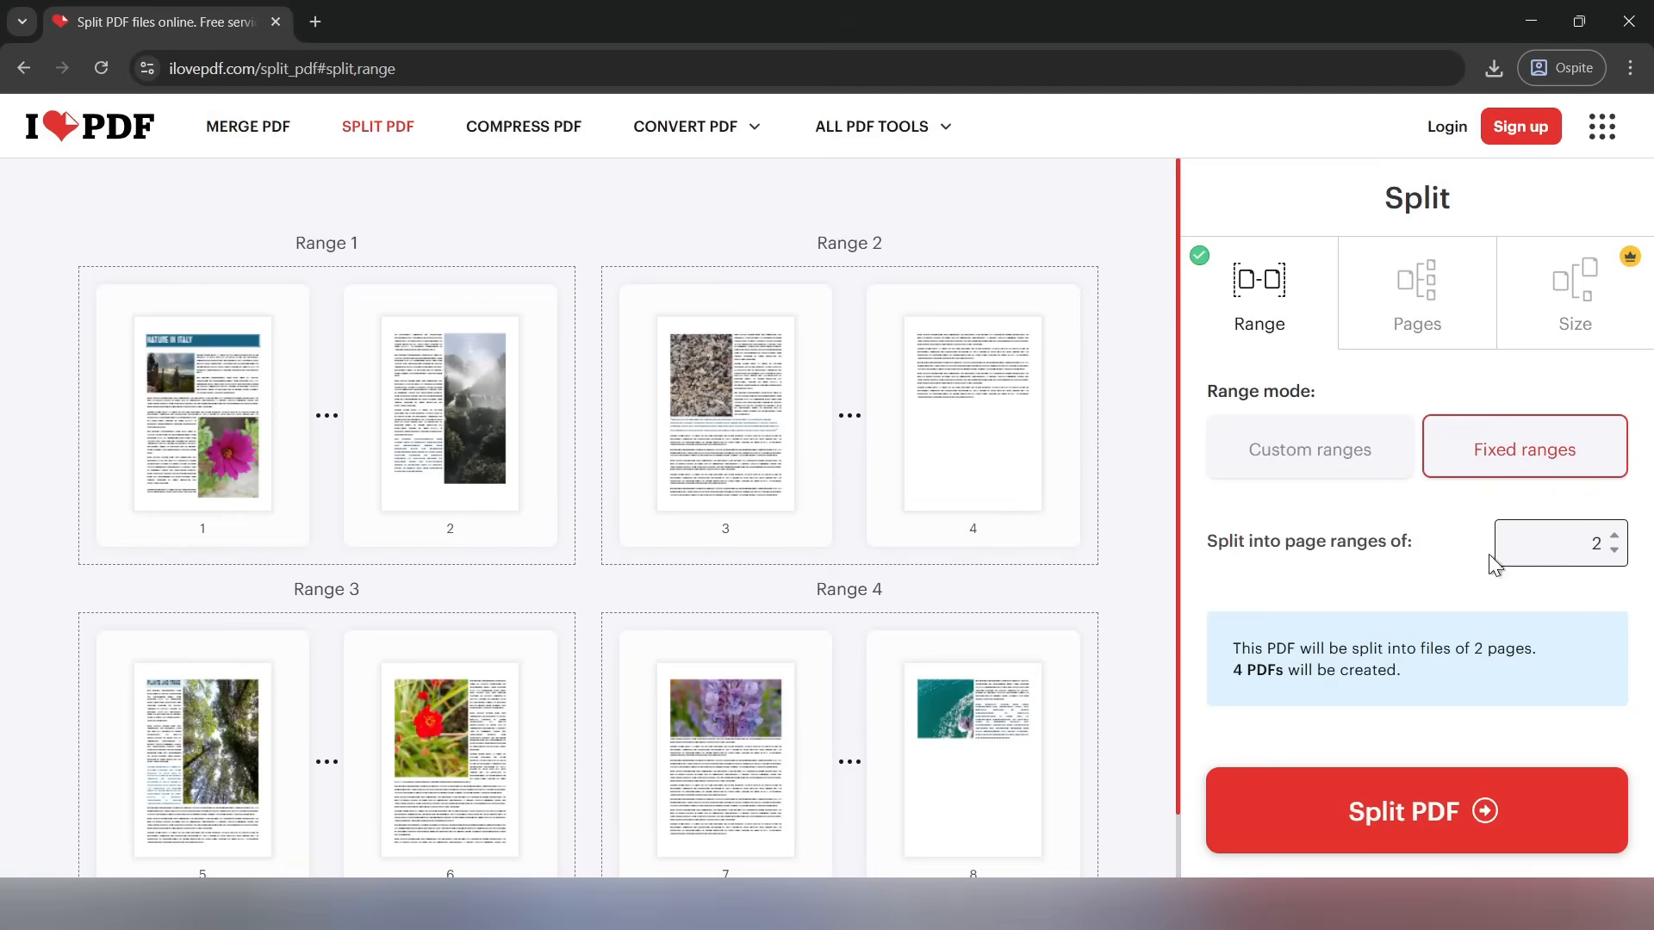
scroll(1034, 534, "down", 1)
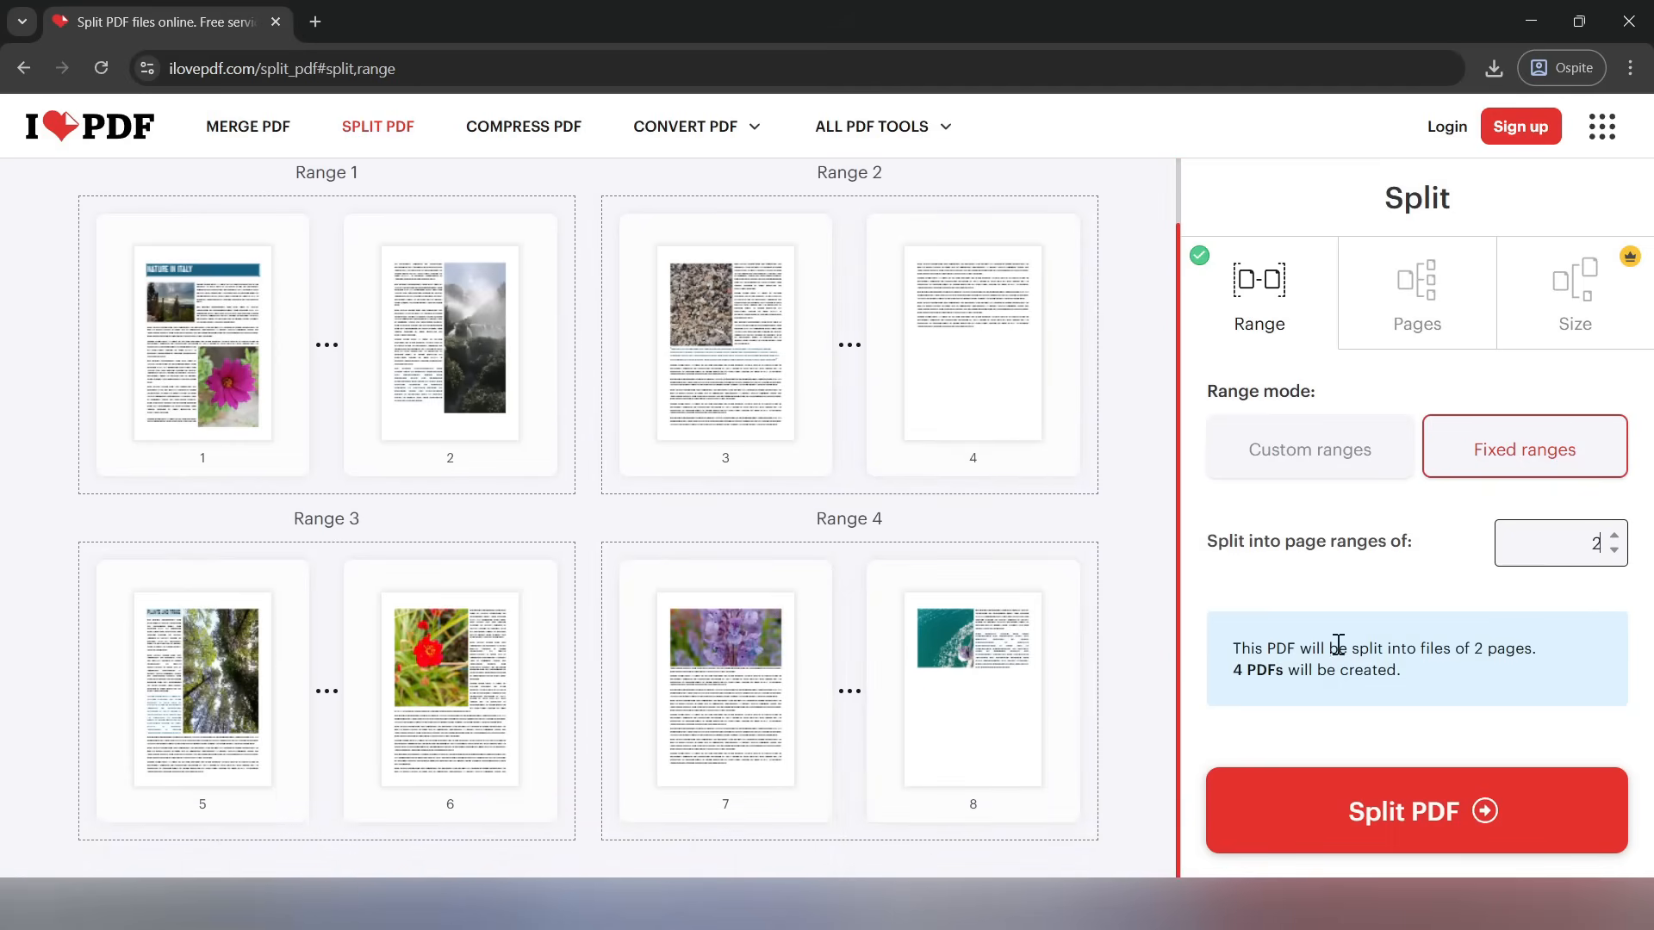
Switch to splitting by selected pages and set the pages to extract to 1,4,6-8
left_click(1434, 312)
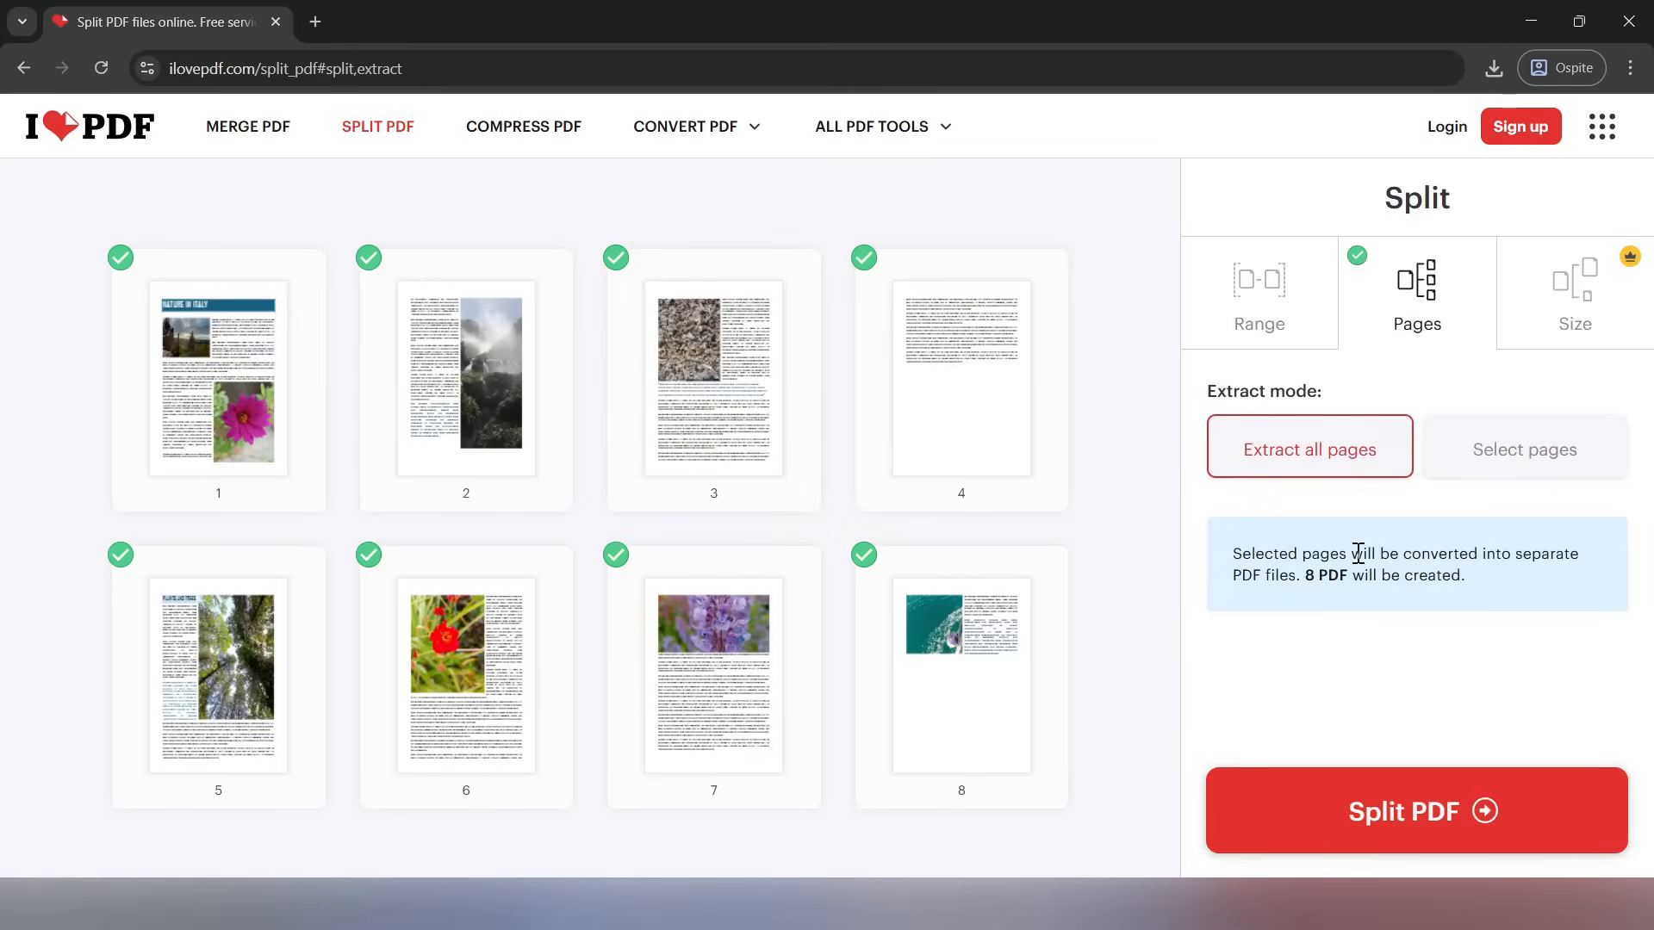
left_click(1488, 457)
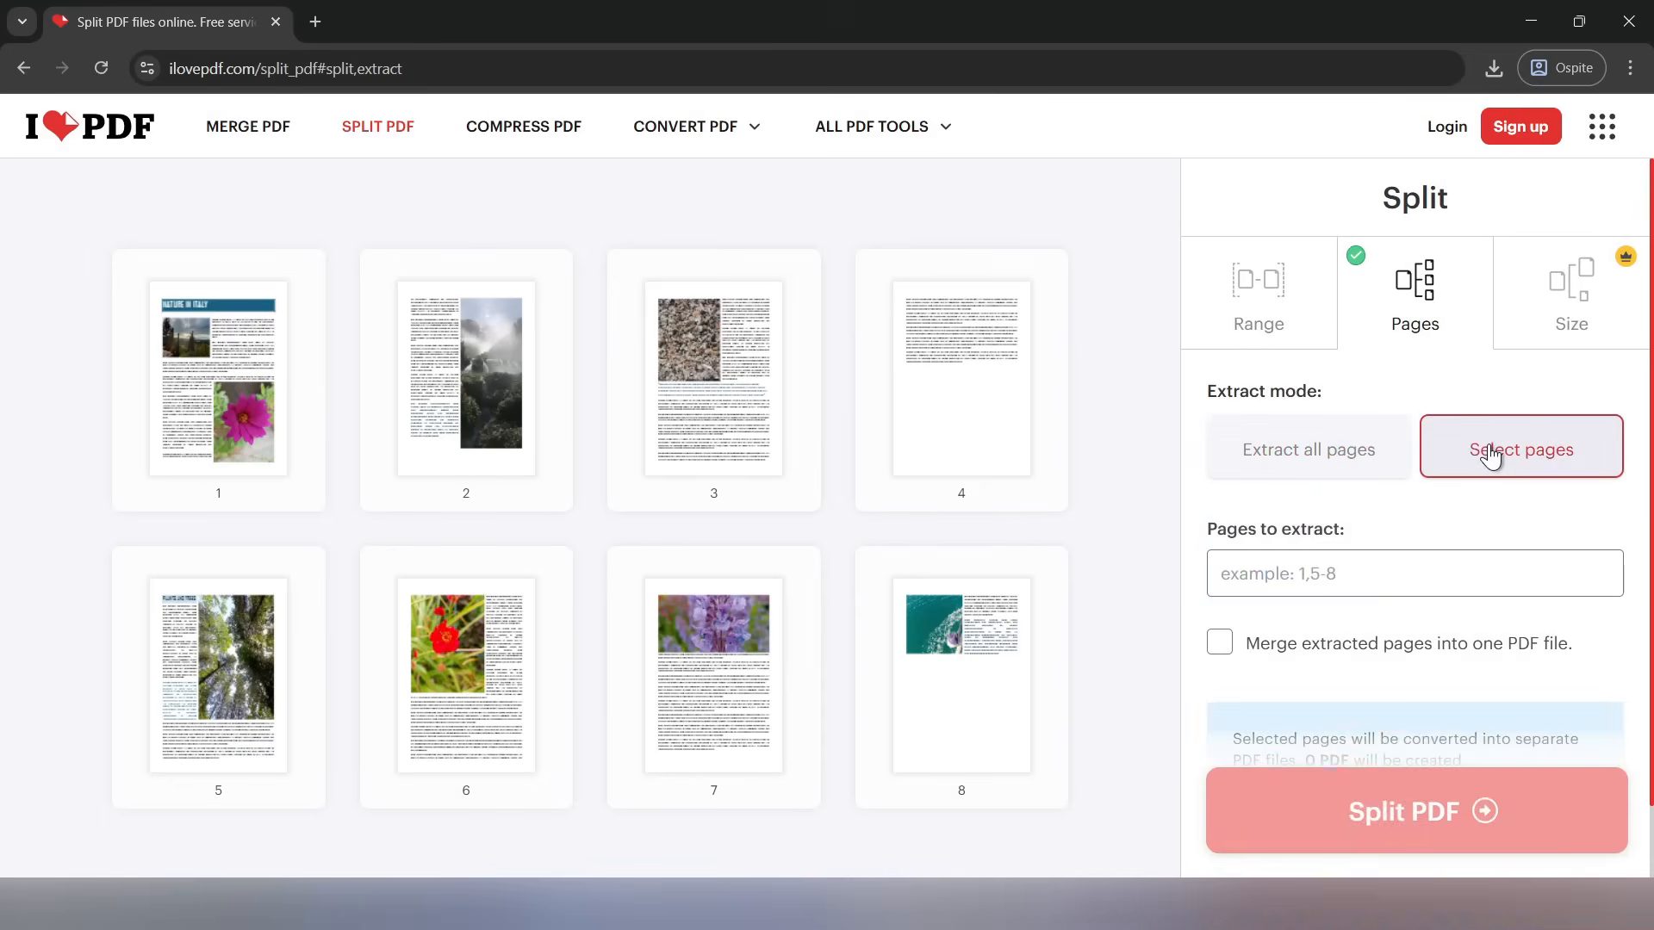
left_click(1290, 575)
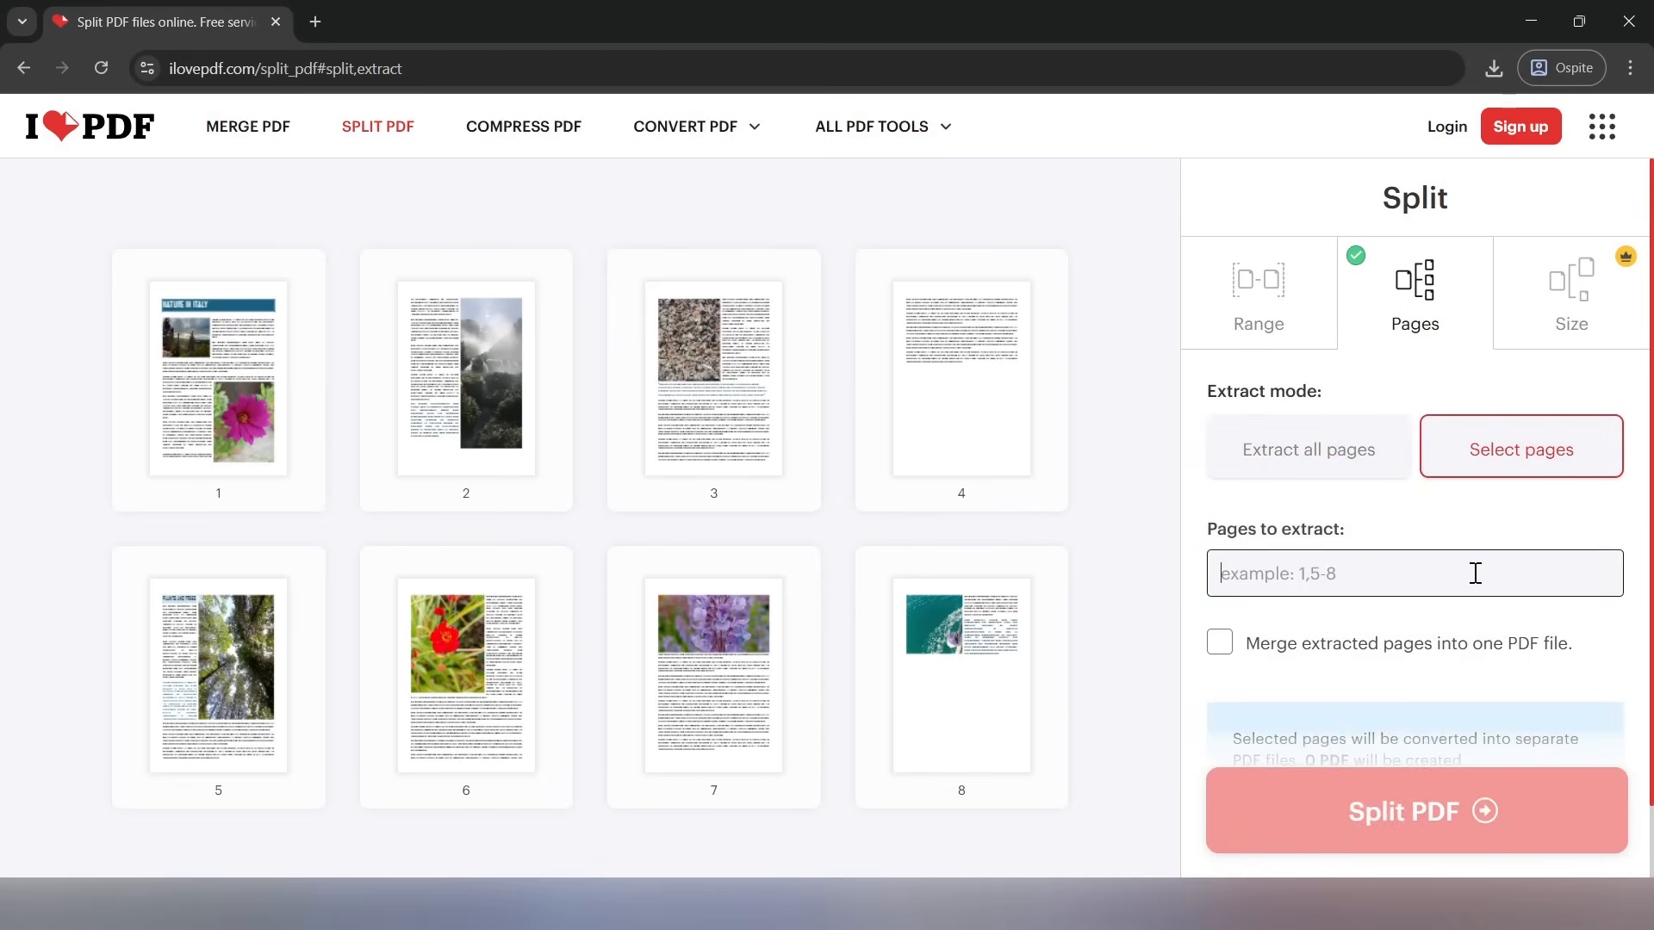
type("1,4")
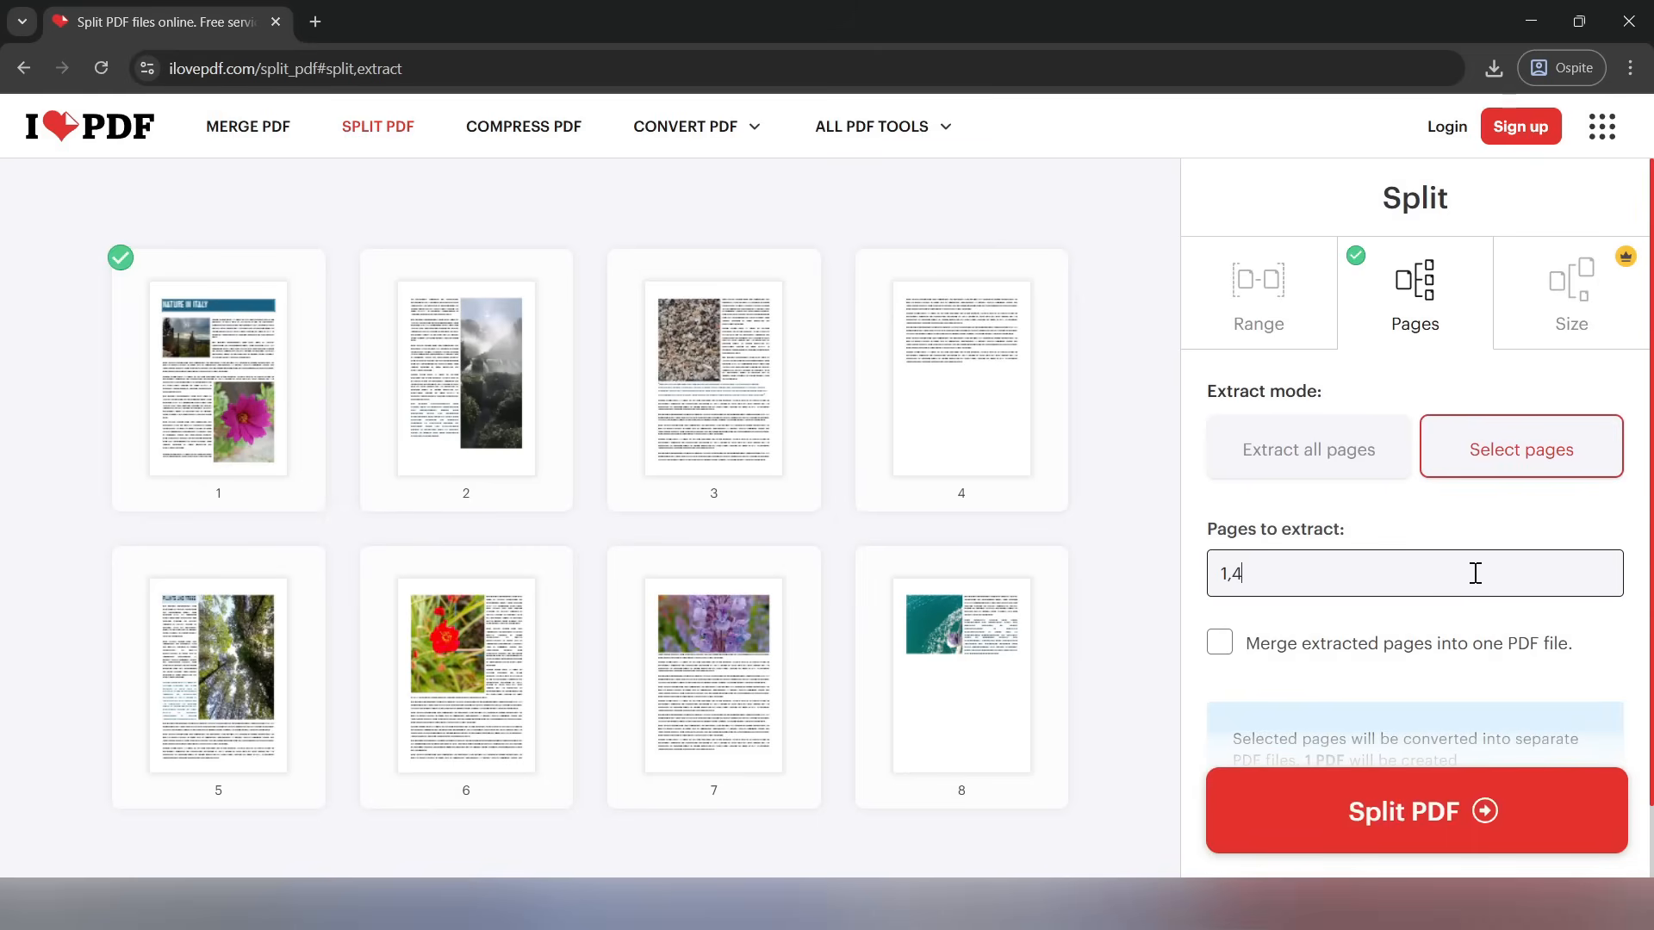
scroll(1456, 551, "down", 1)
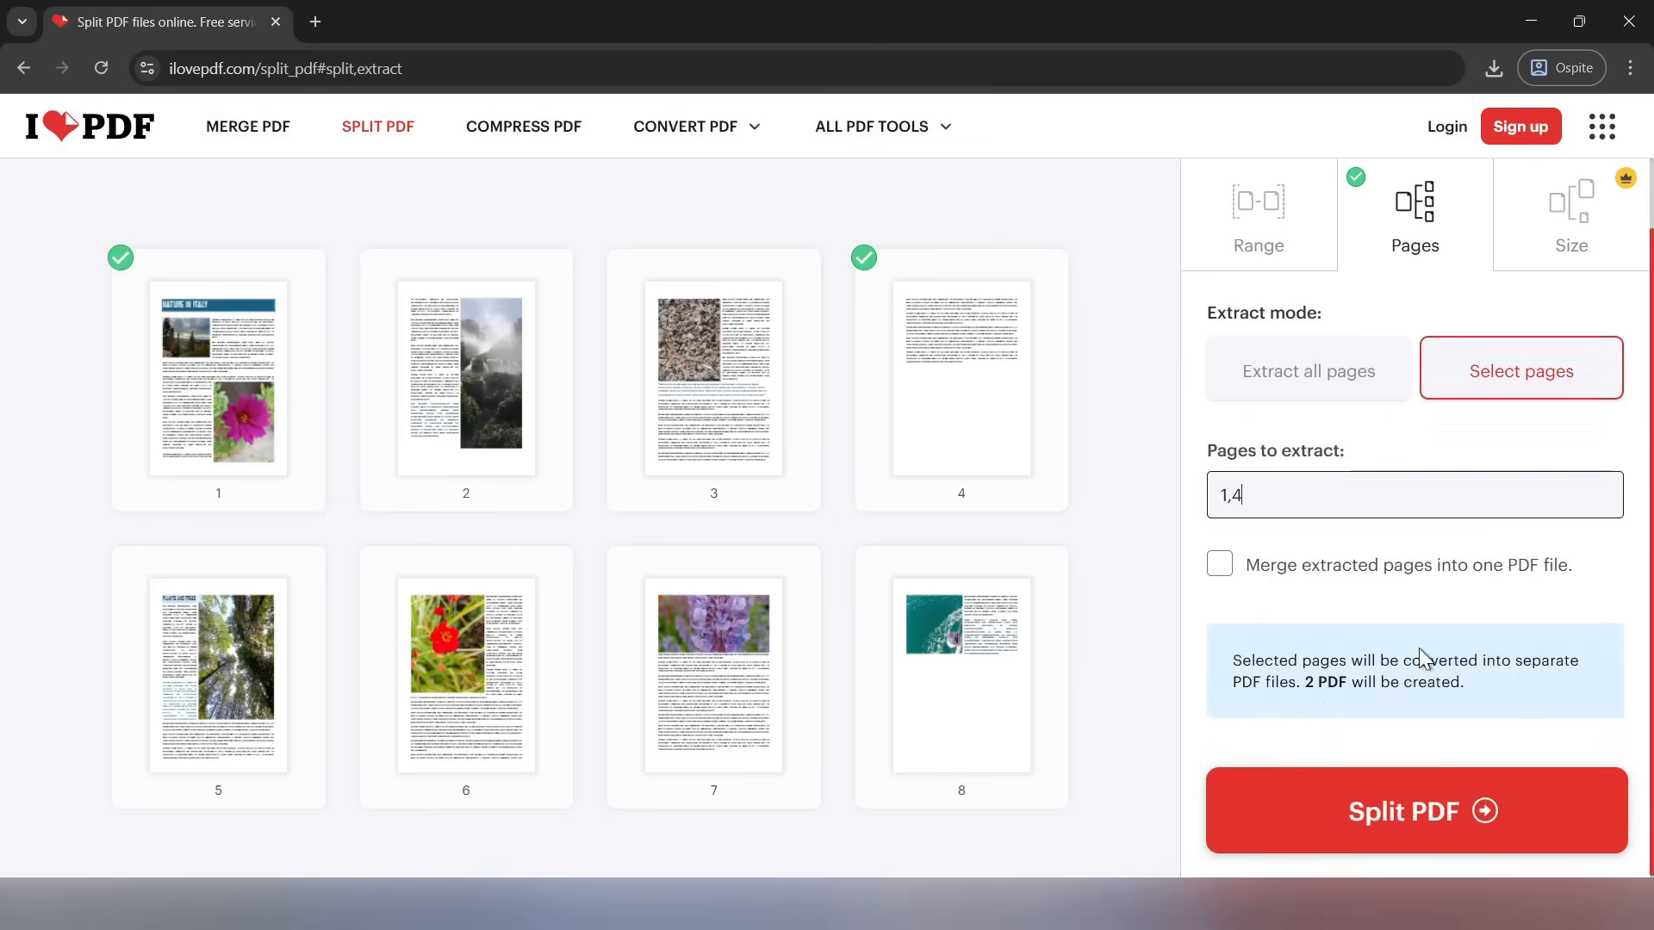
left_click_drag(1317, 683, 1348, 680)
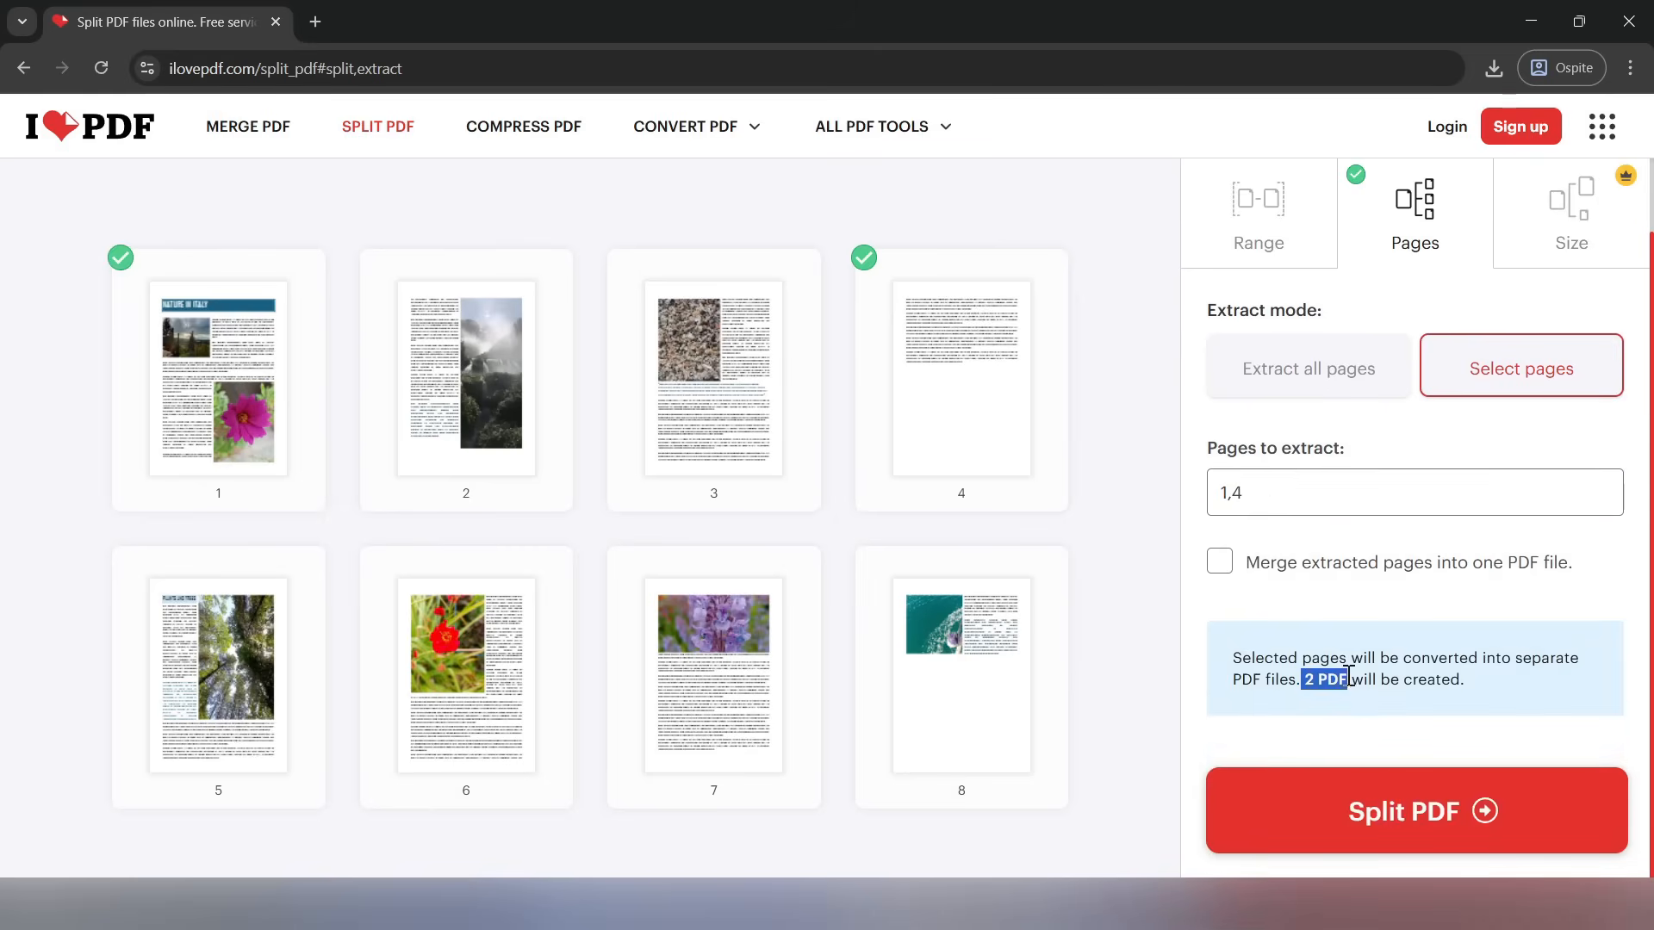
left_click(1267, 494)
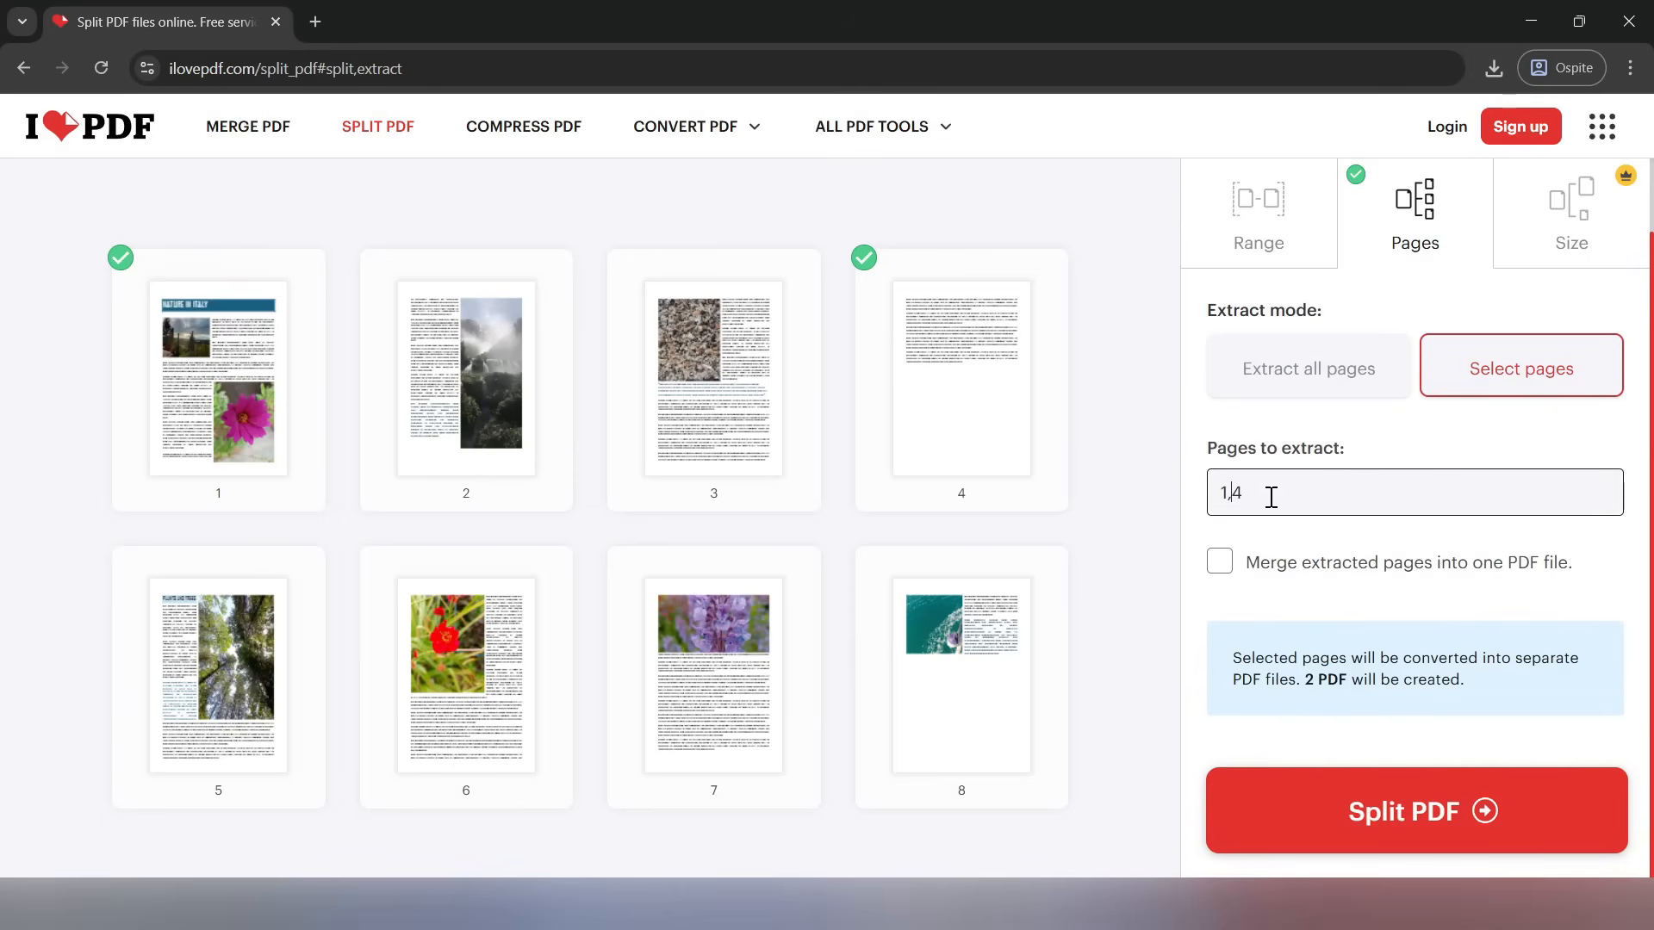
type(",6-8")
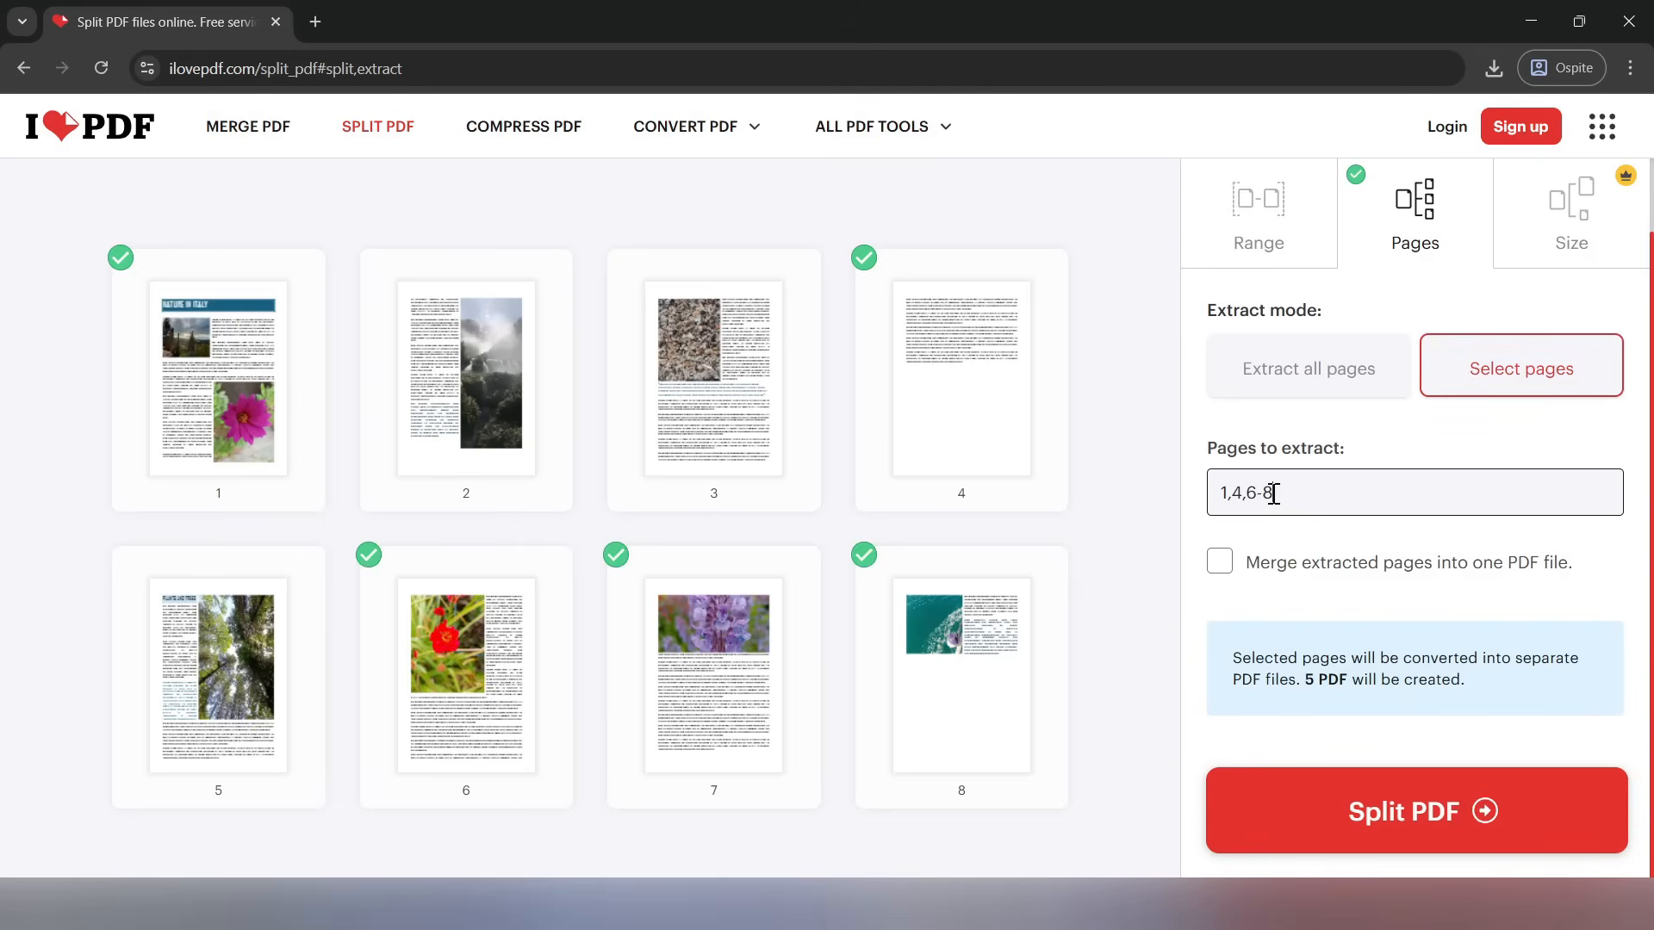
Switch to splitting by file size and review the maximum size and compression options
scroll(1542, 258, "up", 1)
left_click(1558, 319)
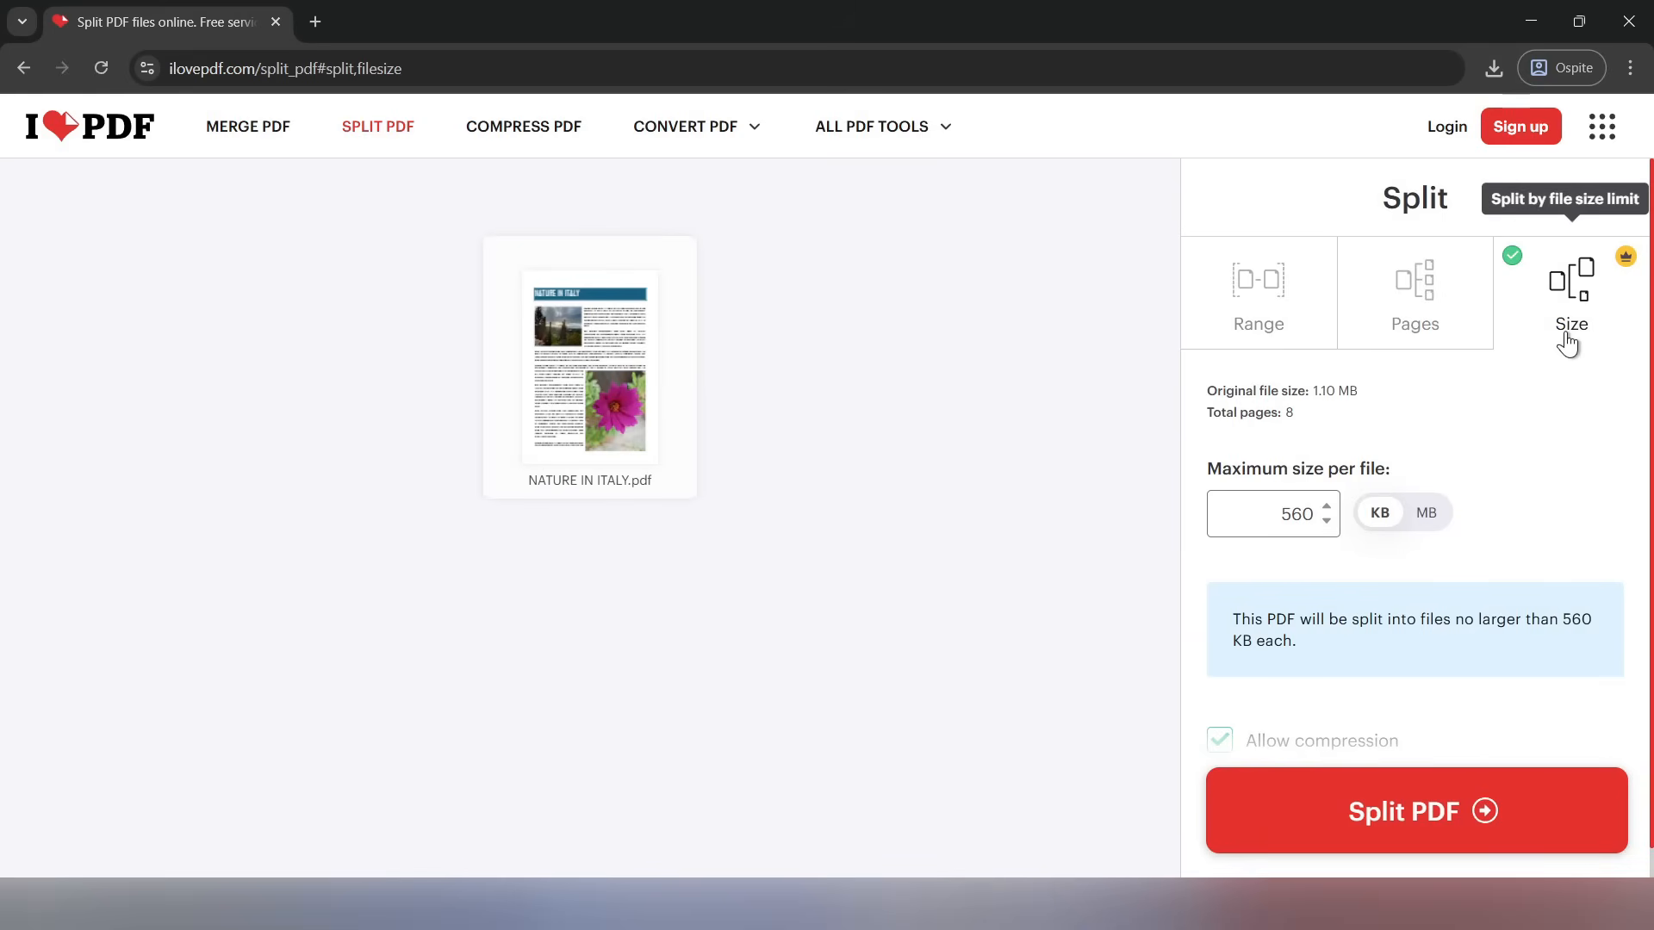
scroll(1559, 609, "down", 1)
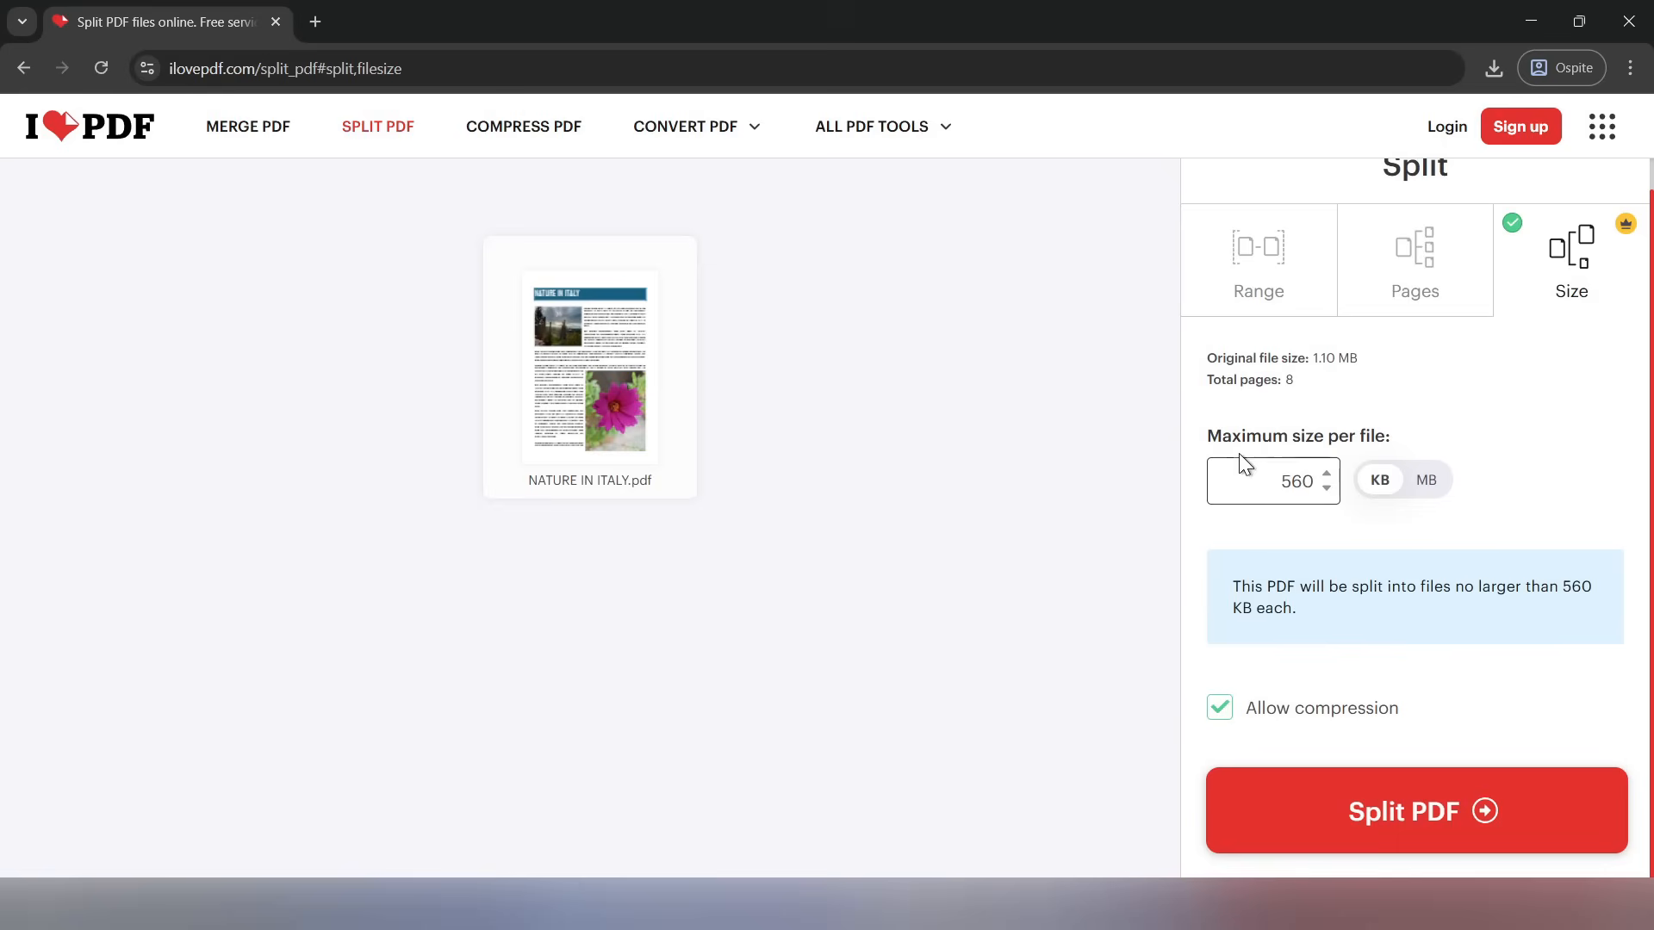
Return to splitting by range with custom ranges and review the preview of the defined ranges
left_click(1276, 262)
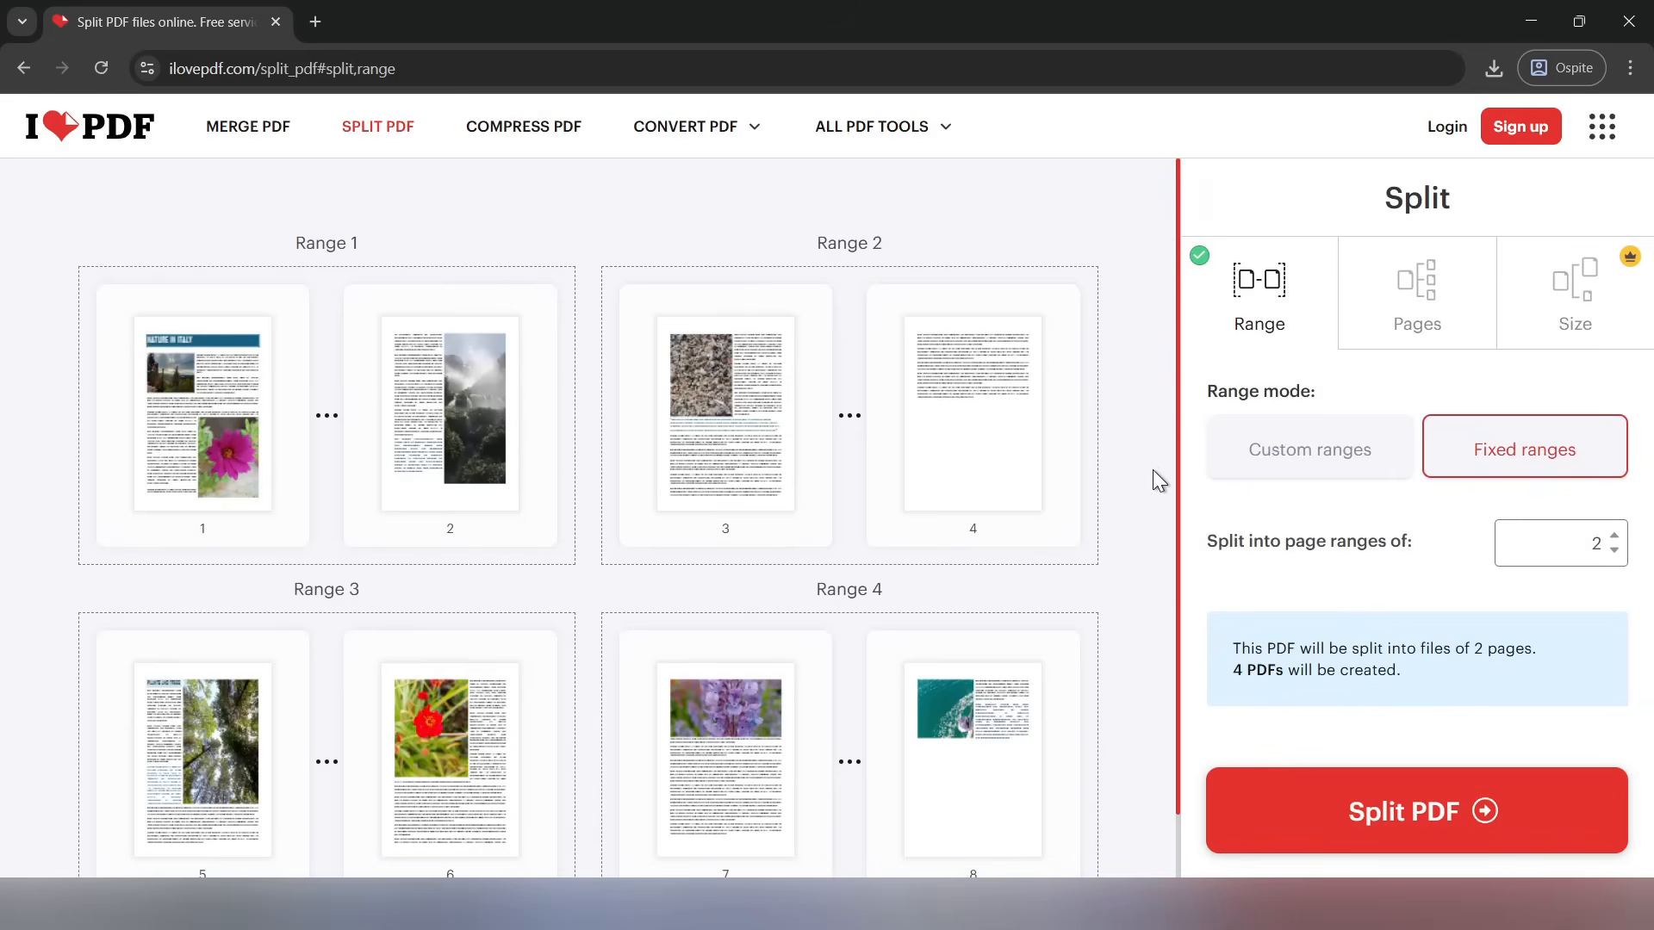
scroll(1164, 493, "down", 1)
left_click(1311, 463)
scroll(1031, 624, "down", 1)
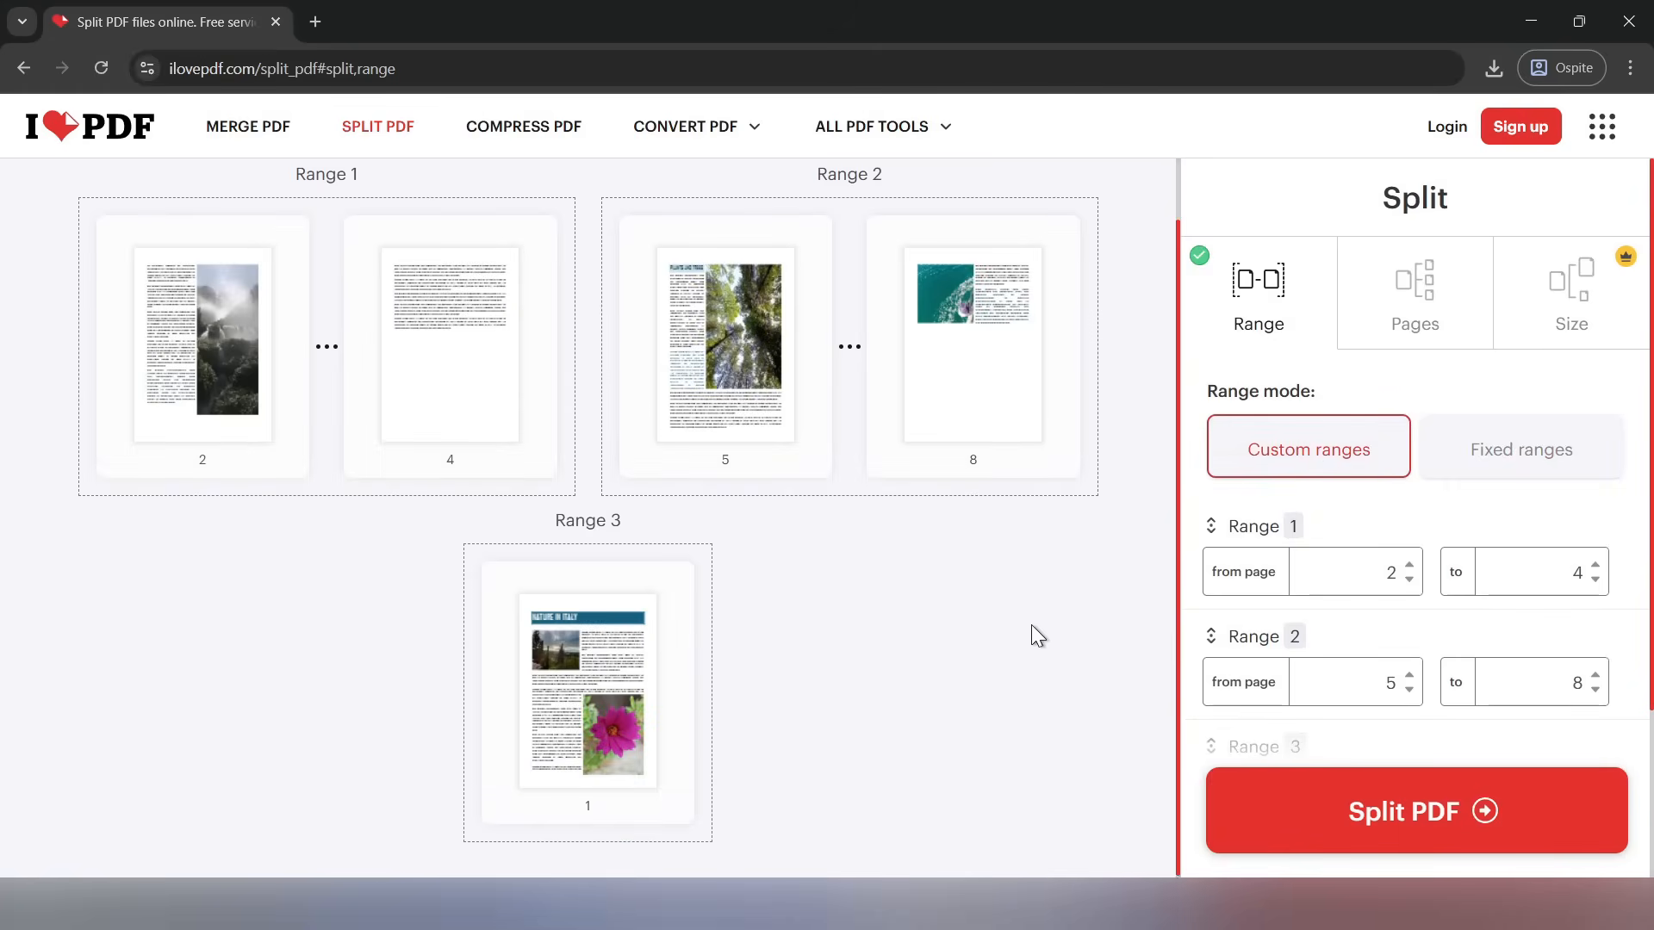
Split the PDF and save the resulting archive as ilovepdf_split-range (1) on the Desktop
left_click(1462, 812)
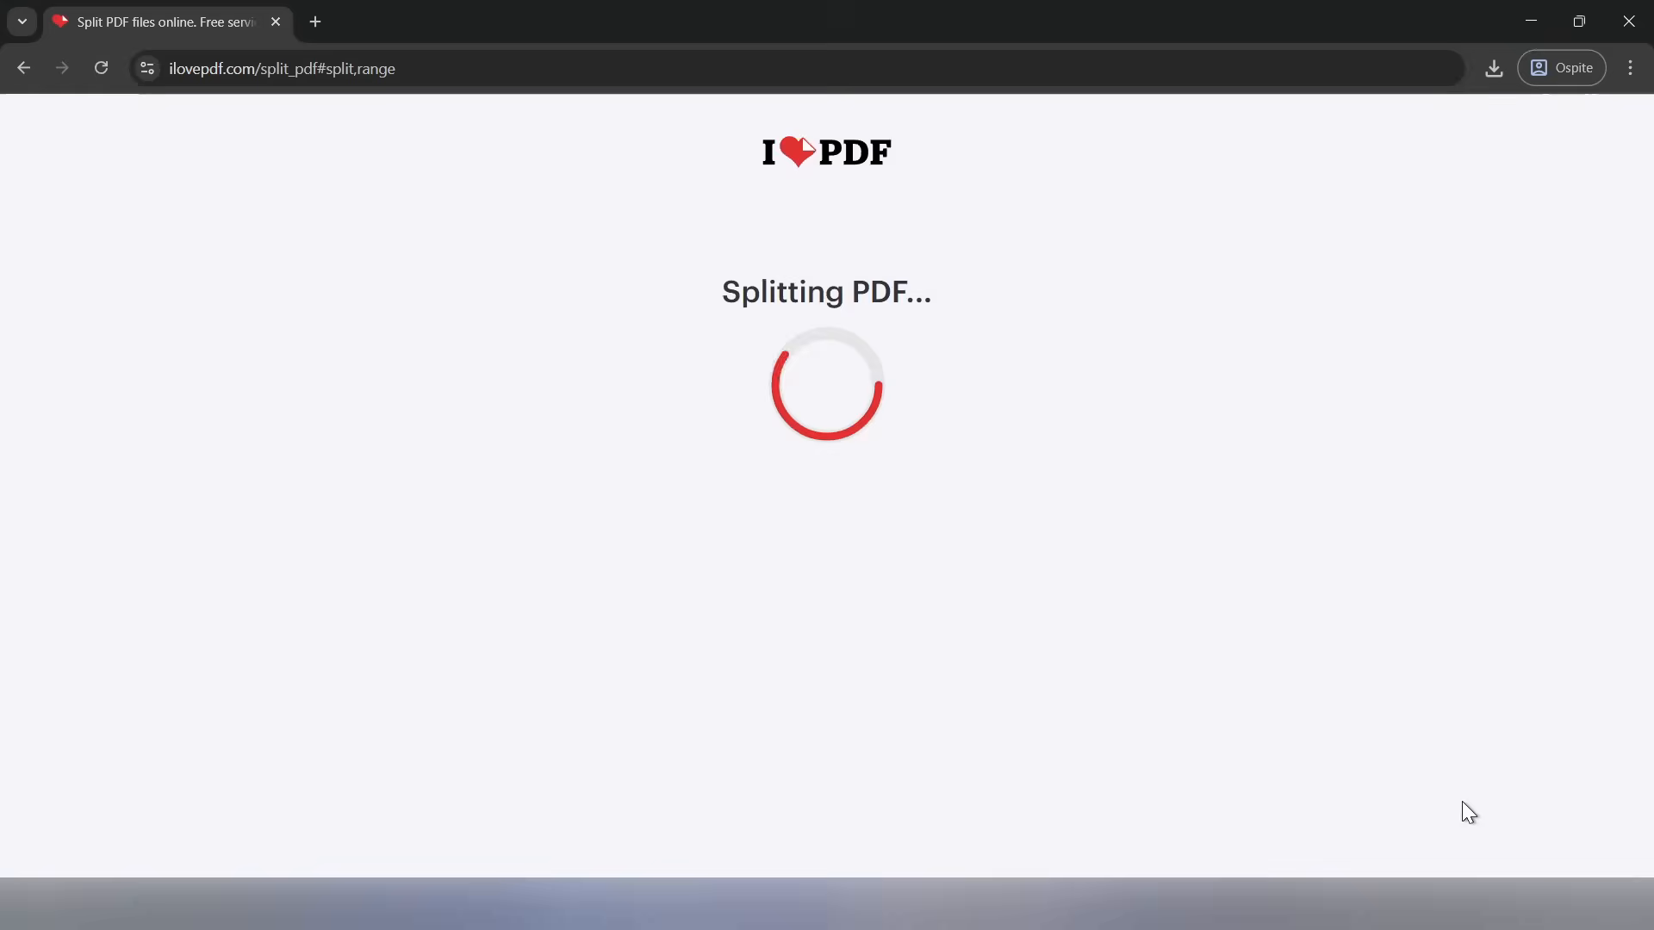
left_click(817, 308)
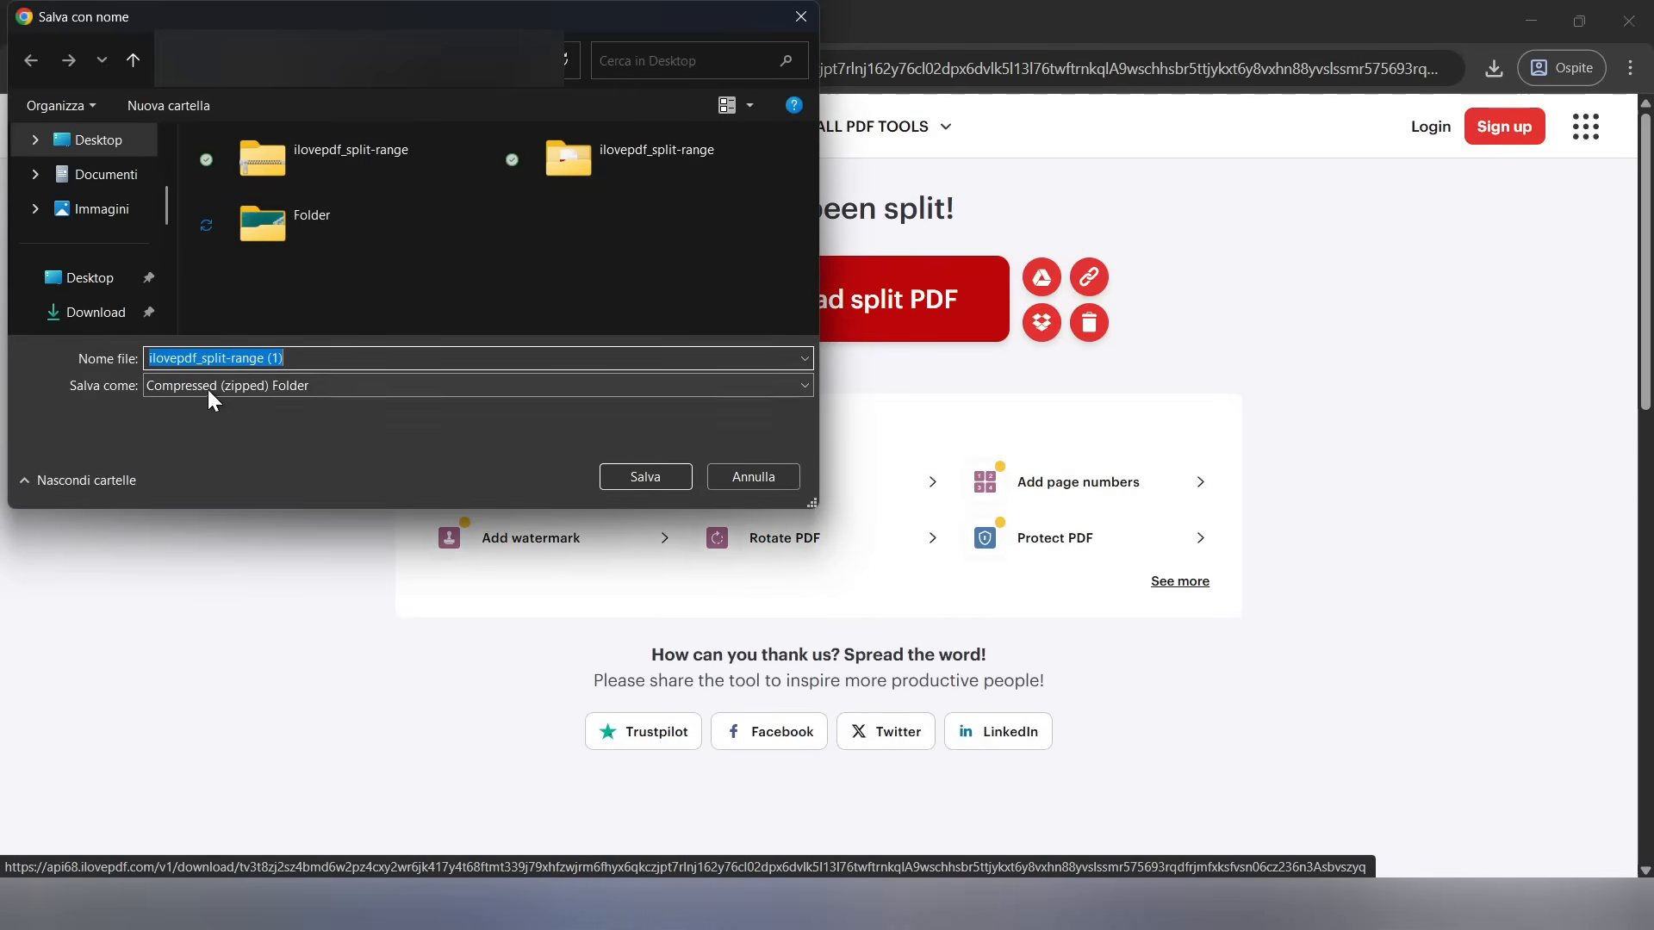
left_click(639, 482)
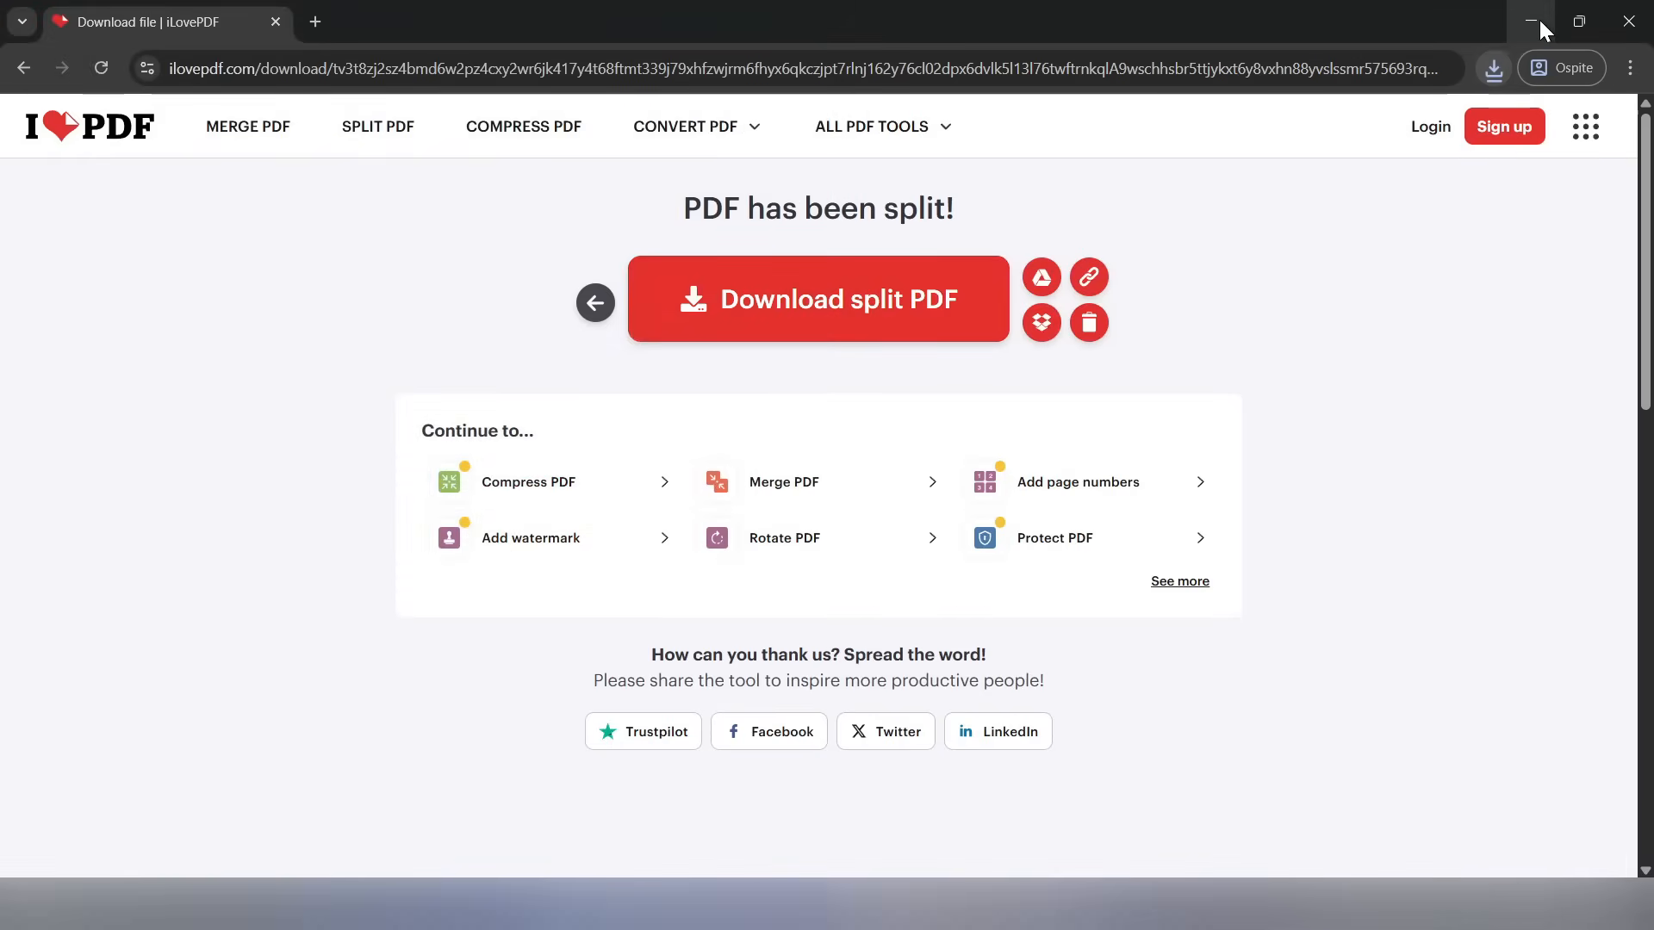
Minimize the browser and extract the ilovepdf_split-range archive from the desktop, replacing the existing files in the destination
left_click(1532, 21)
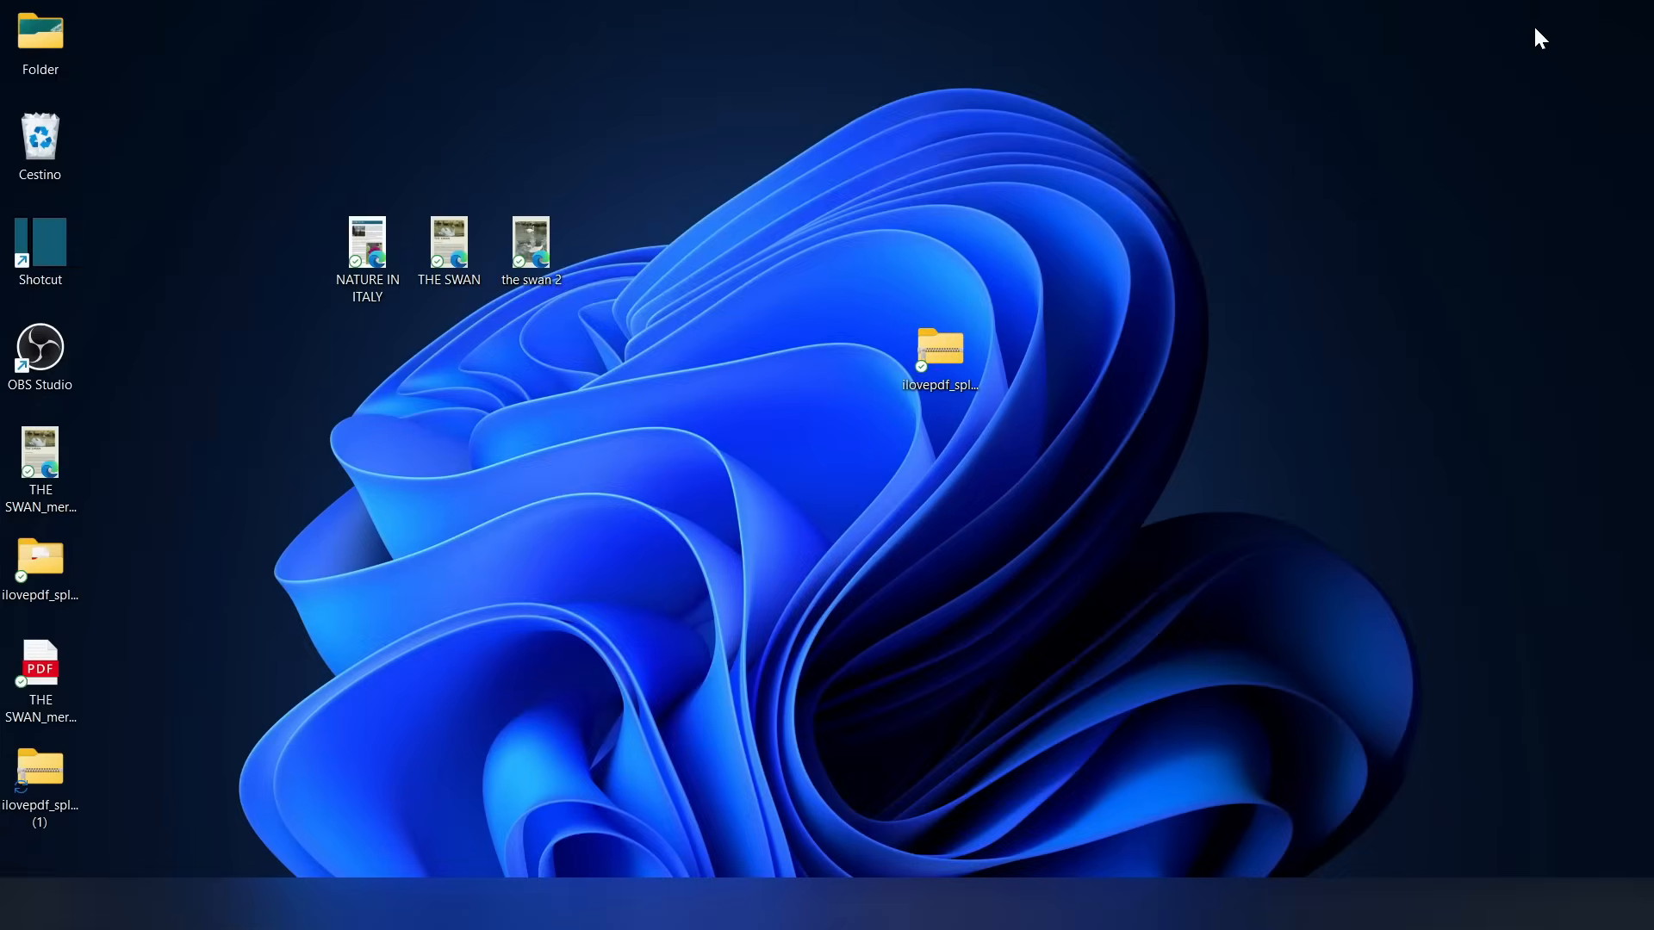
right_click(946, 355)
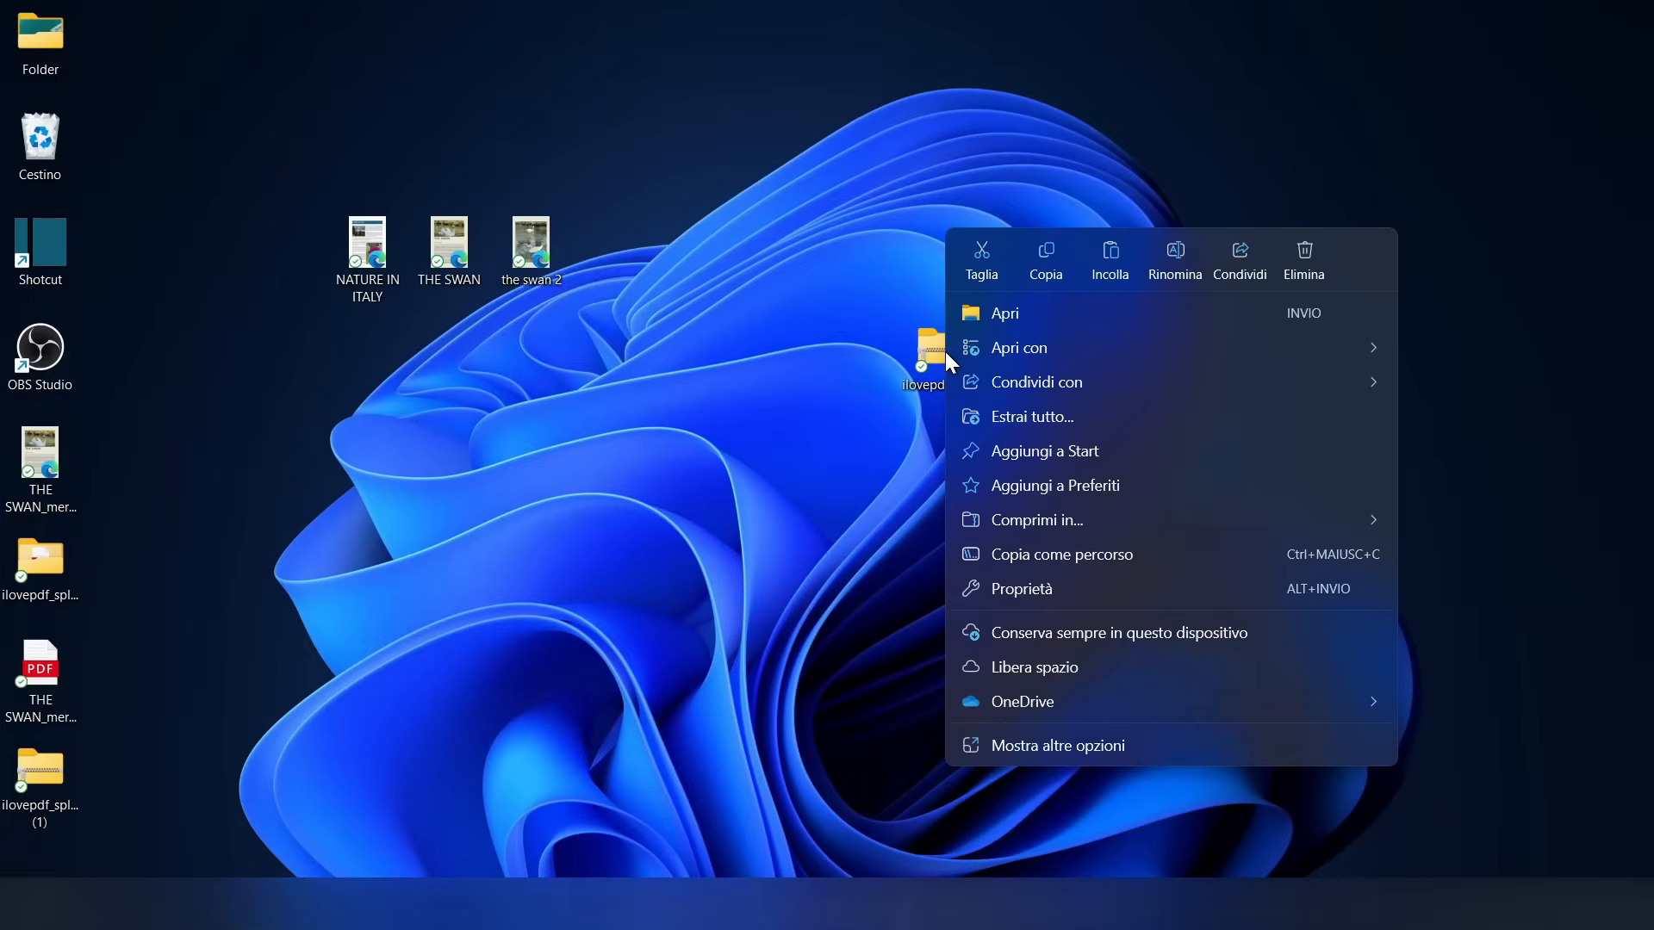
left_click(1031, 417)
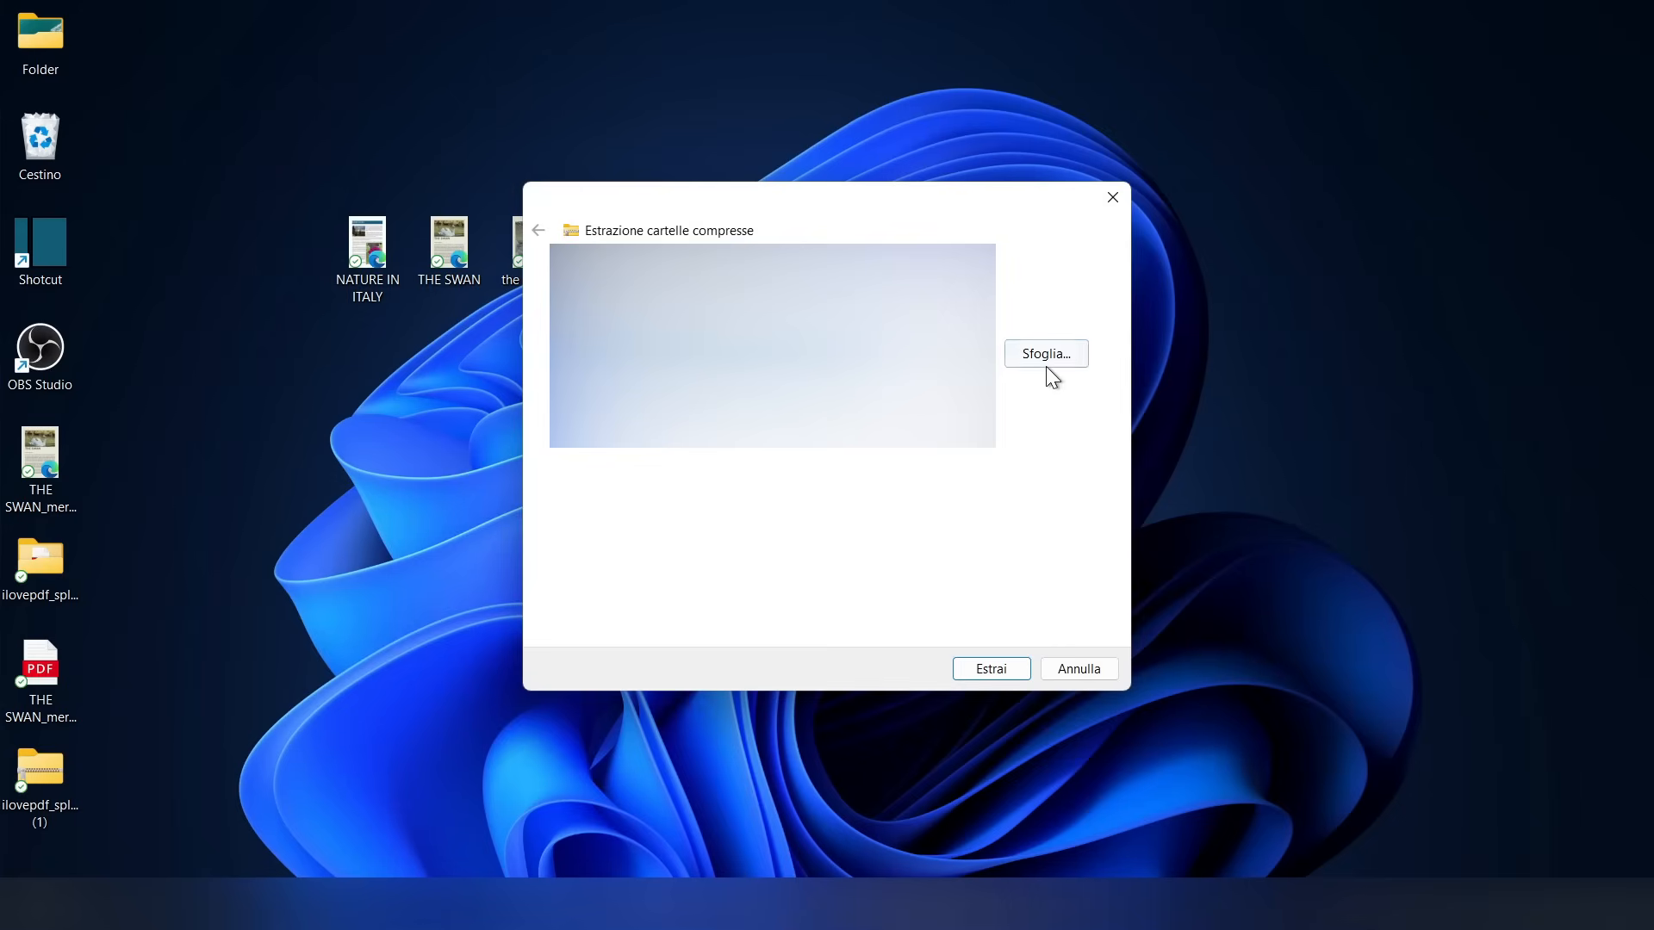
left_click(997, 670)
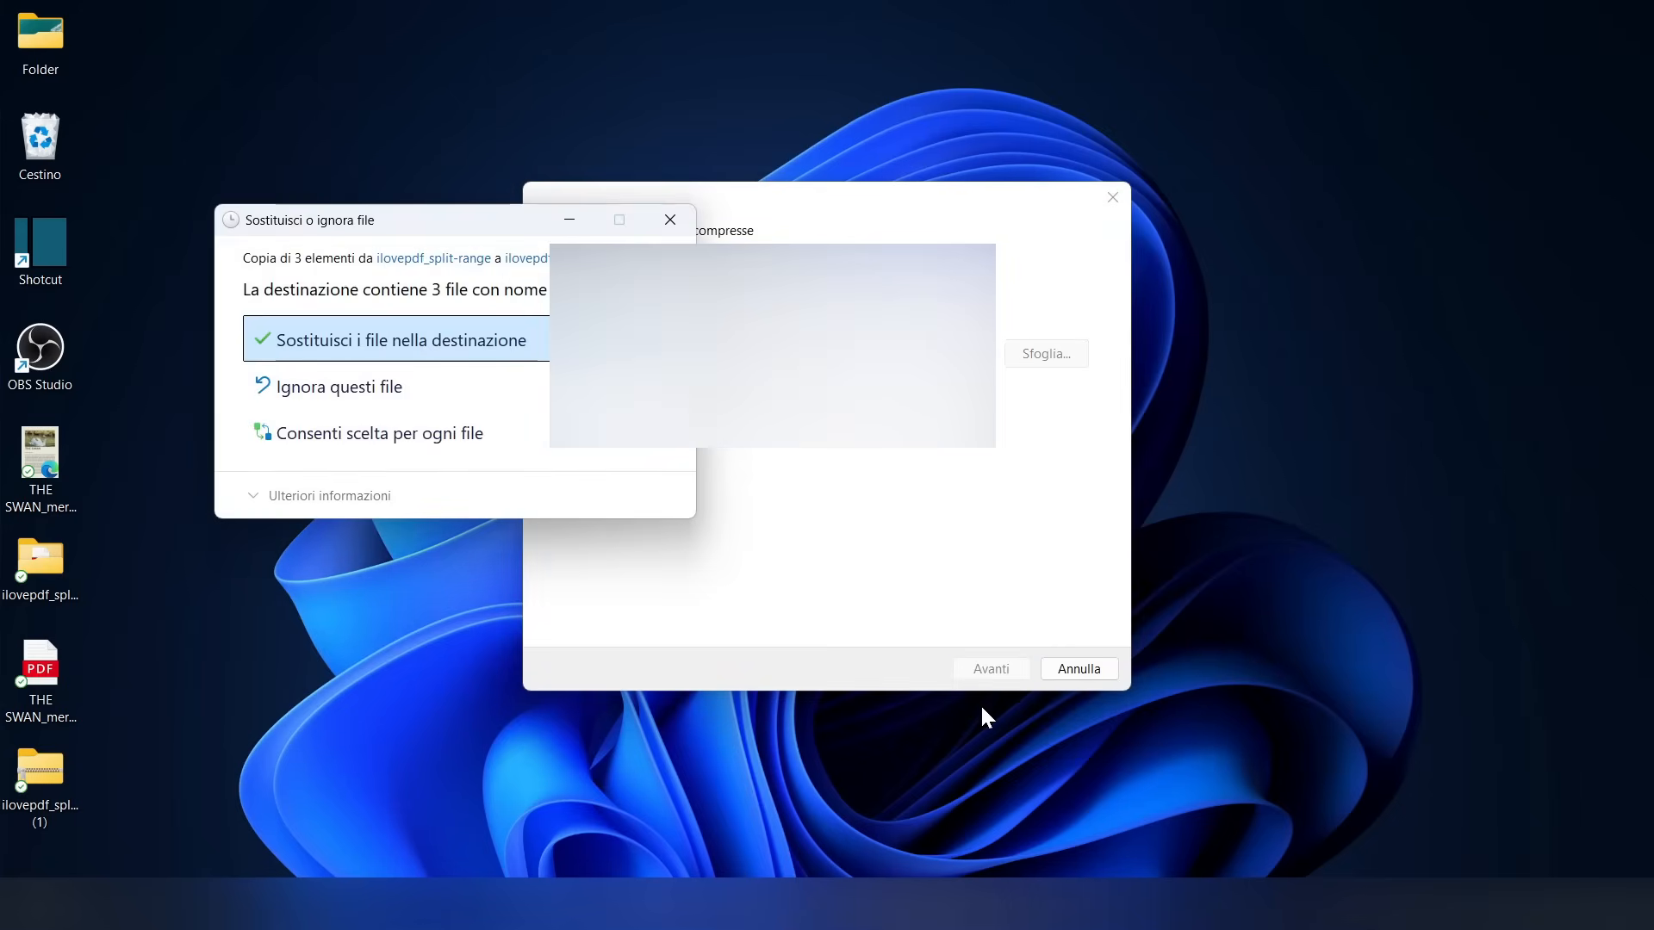
left_click(396, 340)
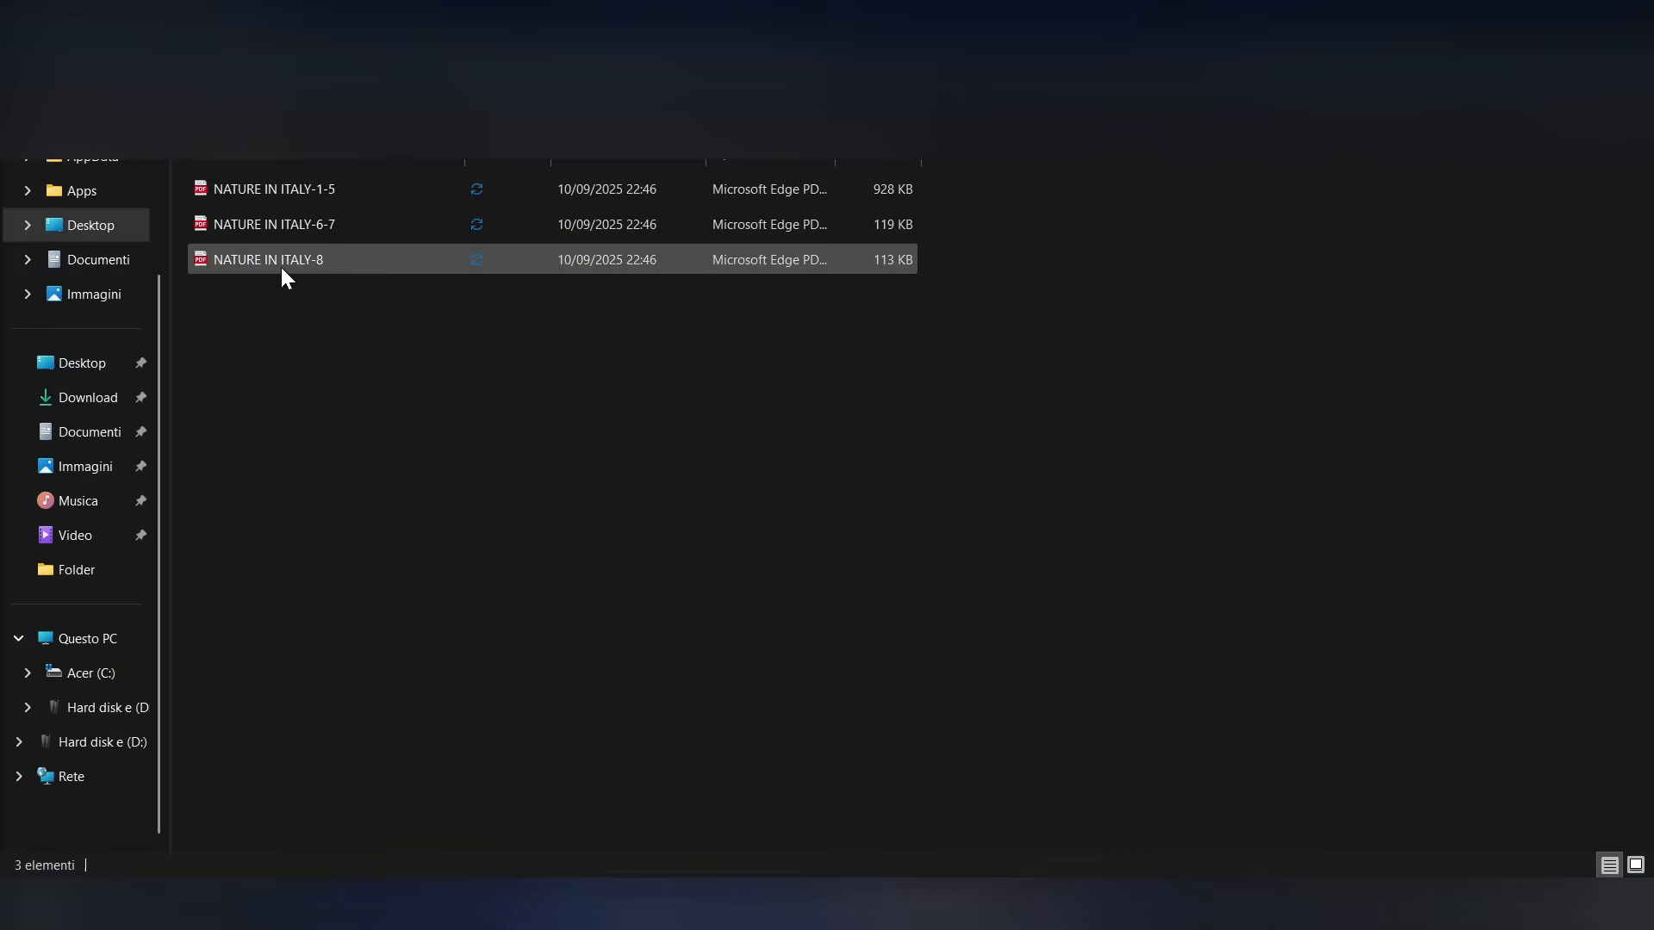
Open the extracted files NATURE IN ITALY-1-5, NATURE IN ITALY-6-7 and NATURE IN ITALY-8 one by one and look through their pages
double_click(247, 192)
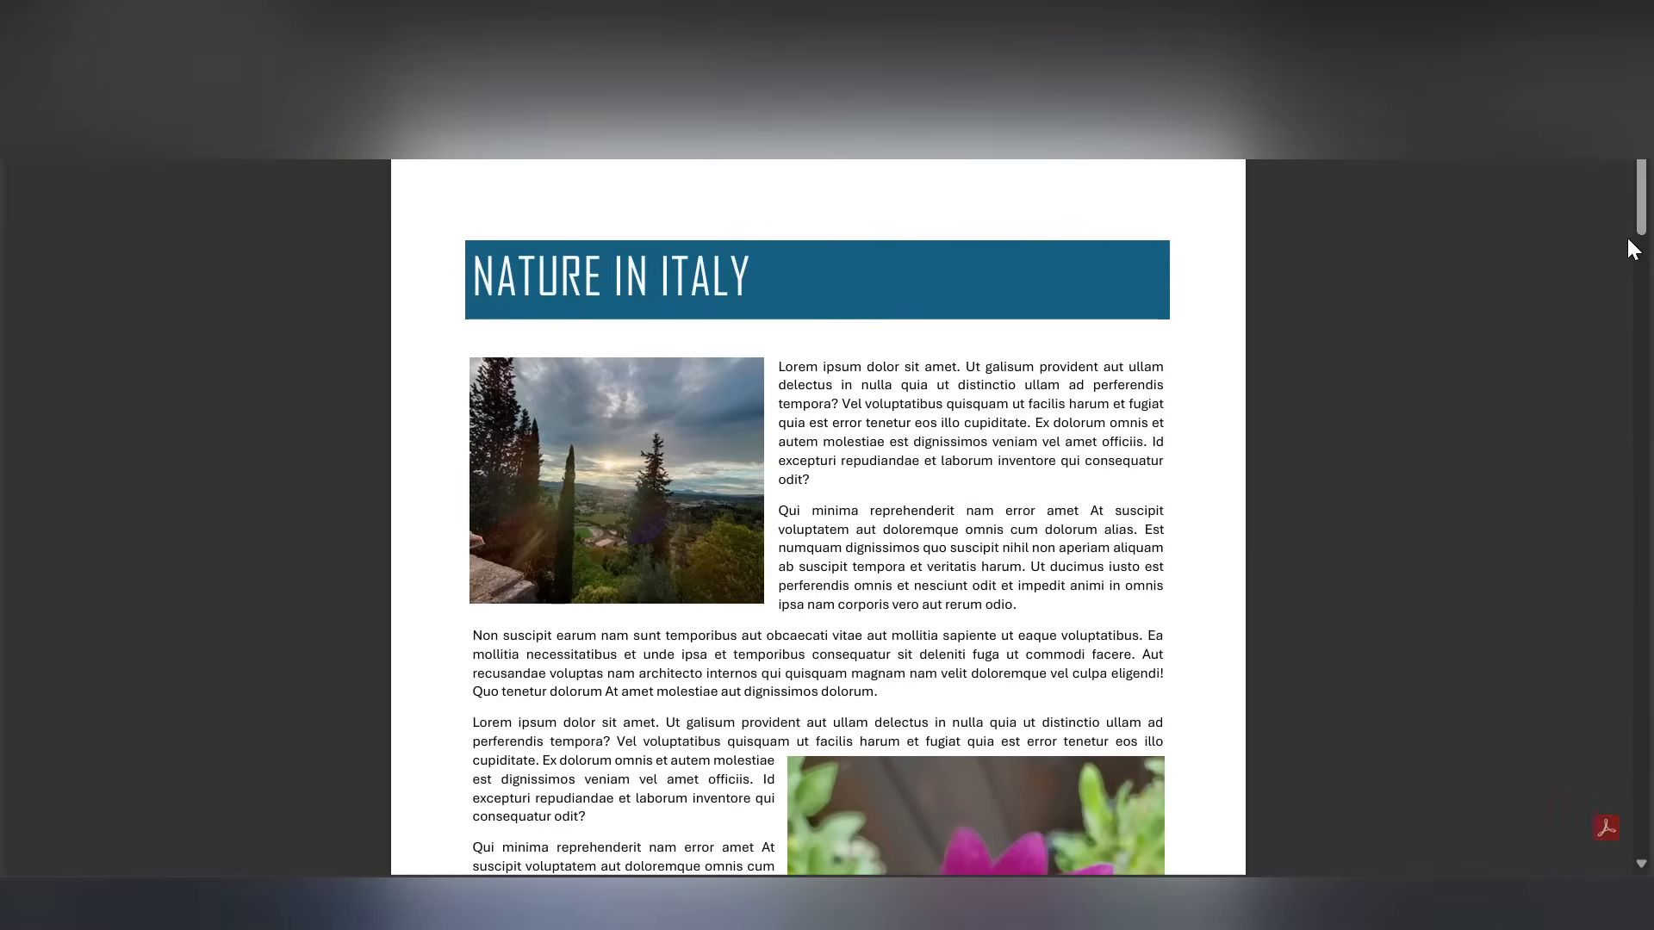
left_click_drag(1639, 226, 1641, 839)
left_click(1630, 15)
double_click(374, 224)
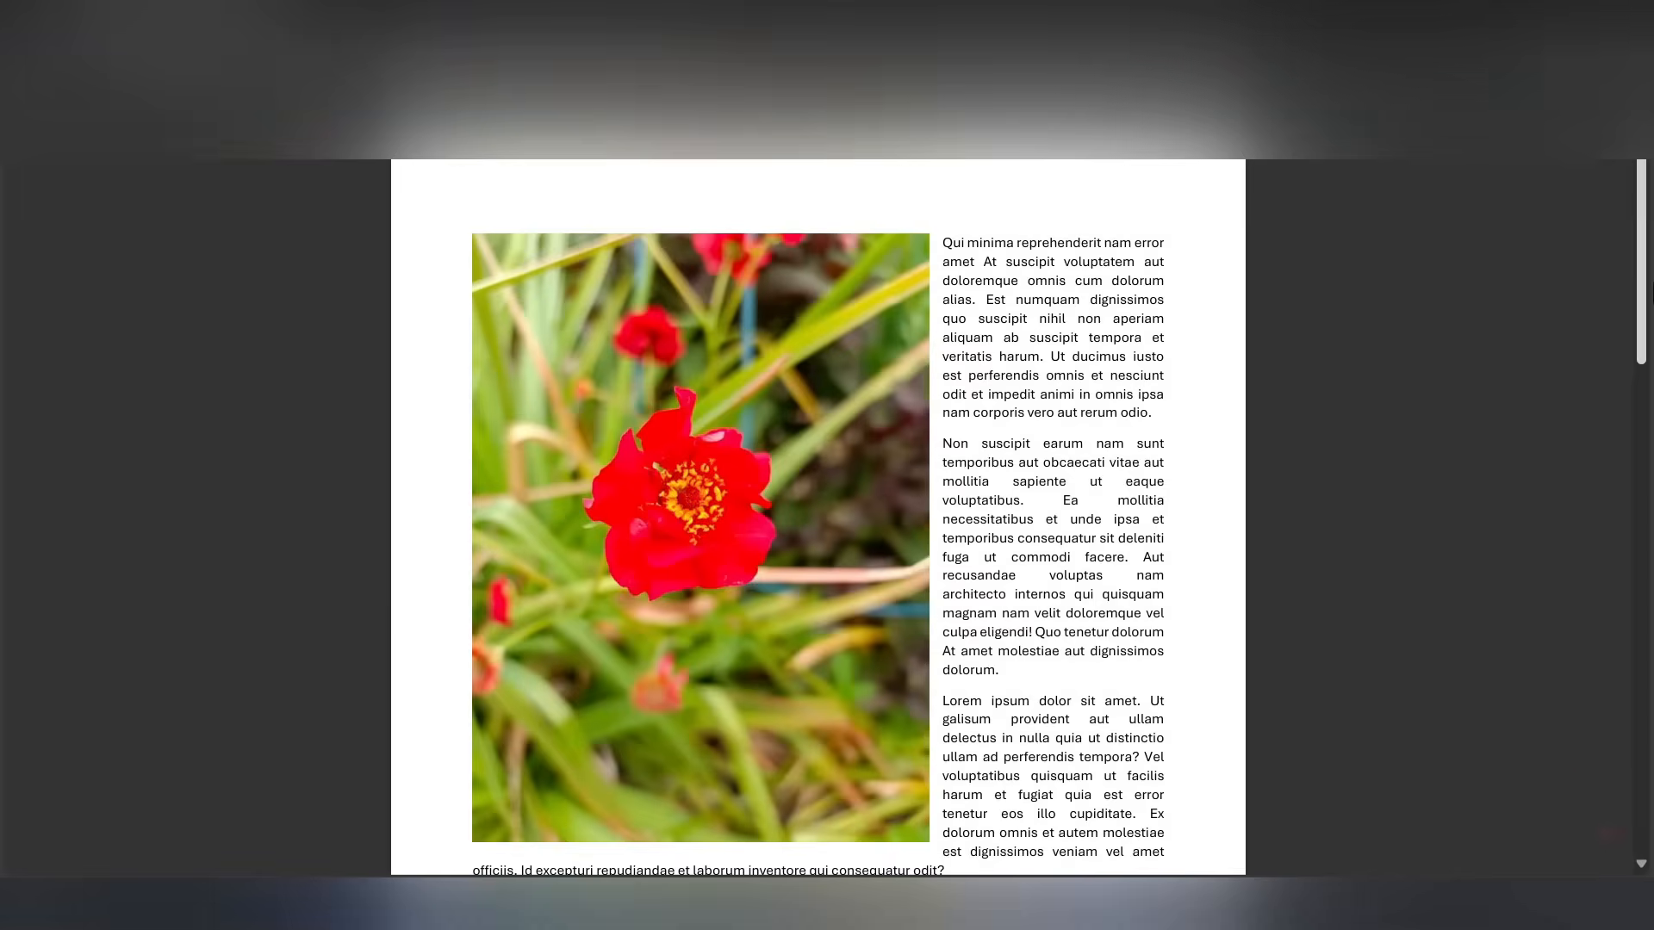
left_click_drag(1644, 240, 1645, 758)
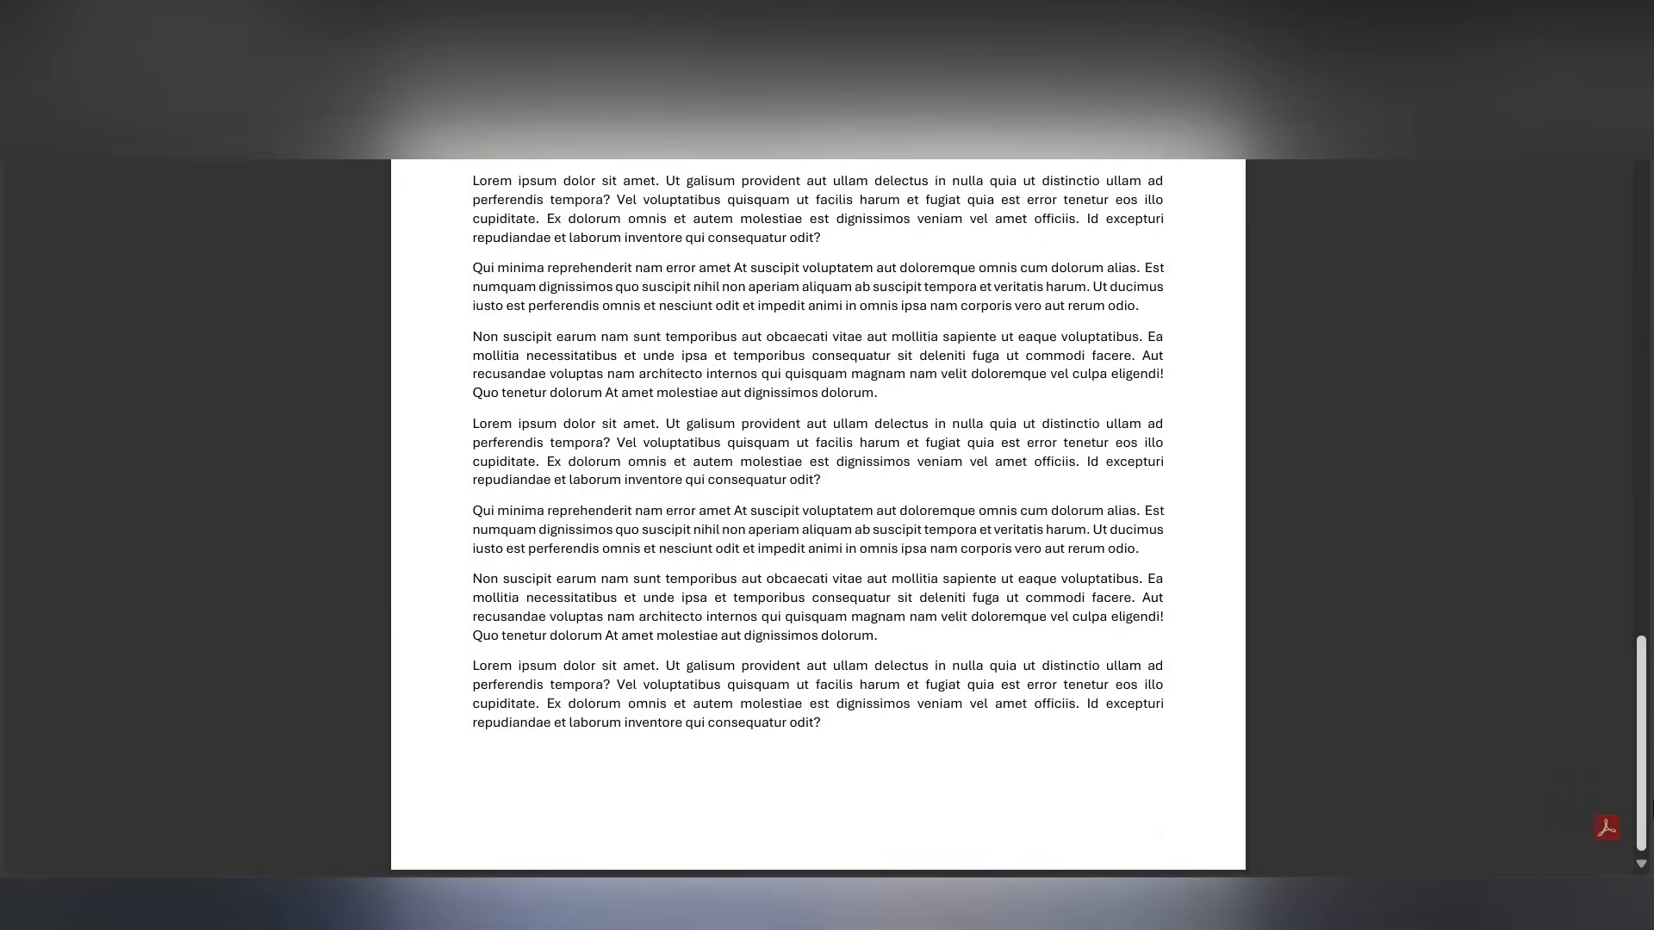
left_click(1630, 12)
double_click(336, 259)
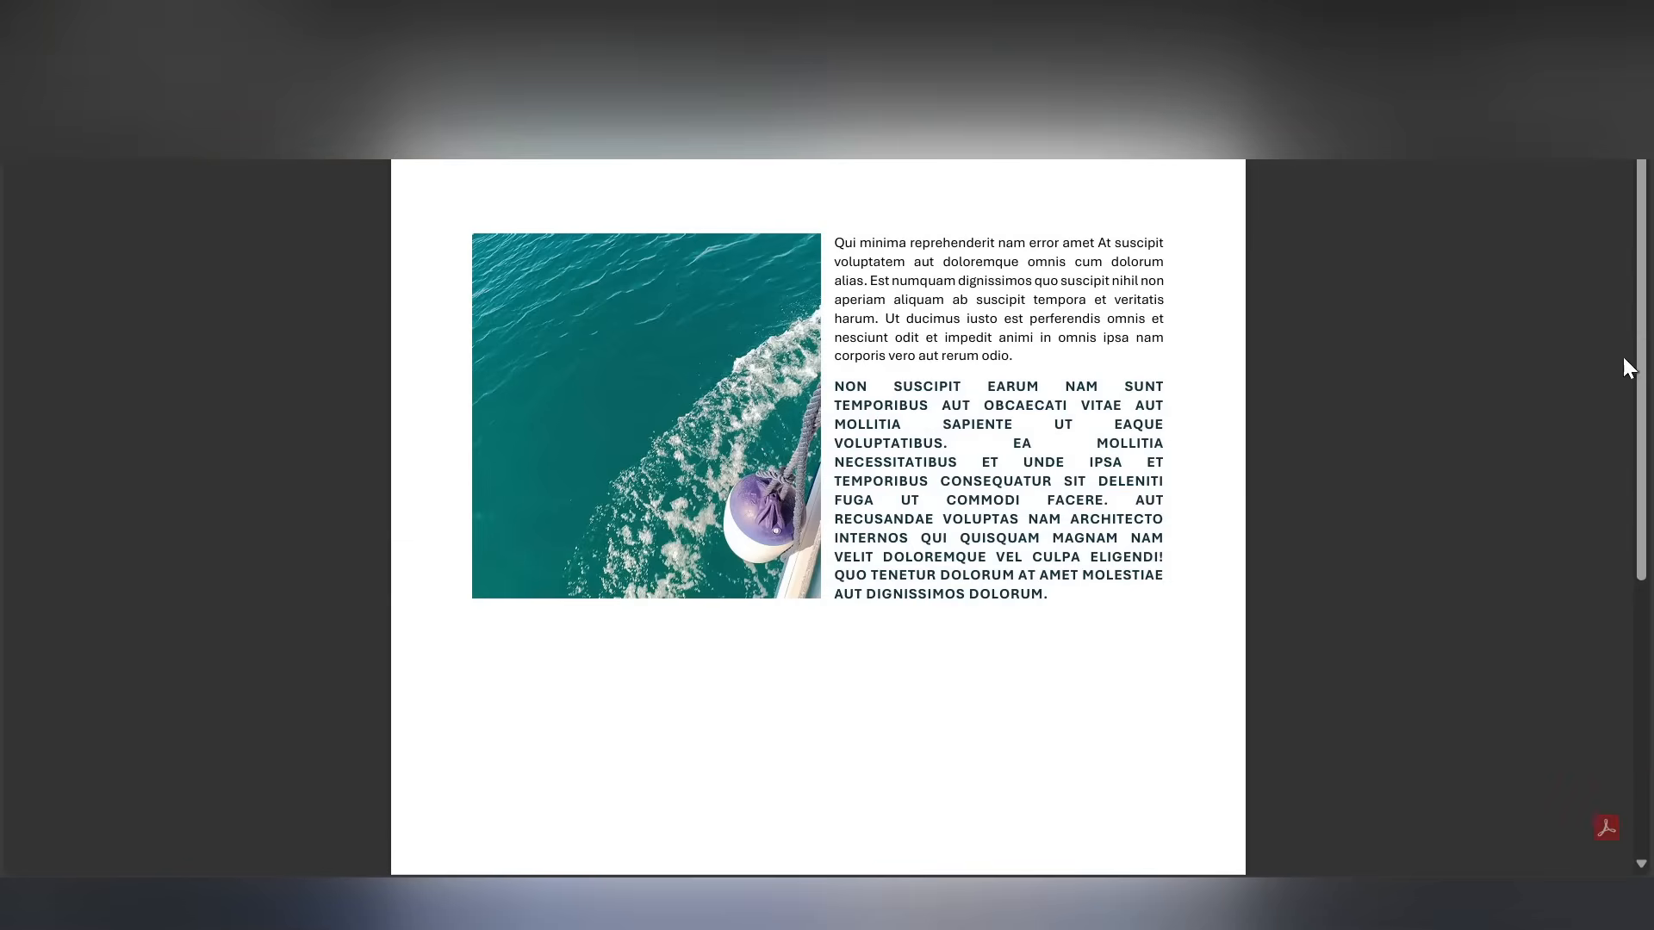
left_click_drag(1646, 352, 1612, 307)
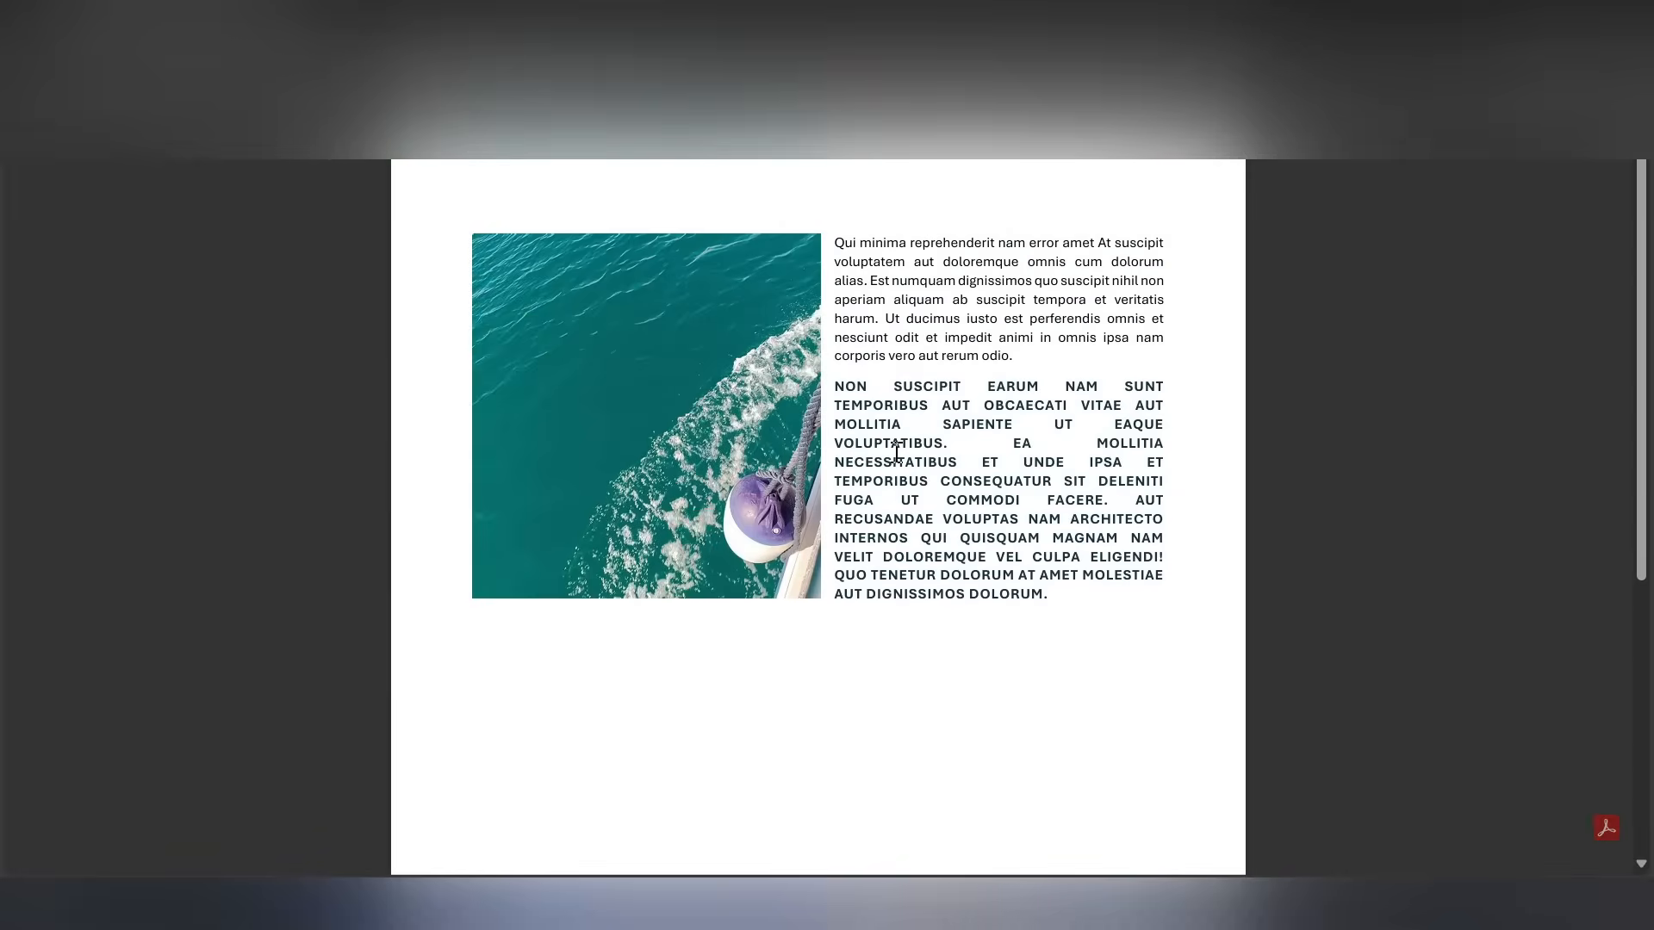